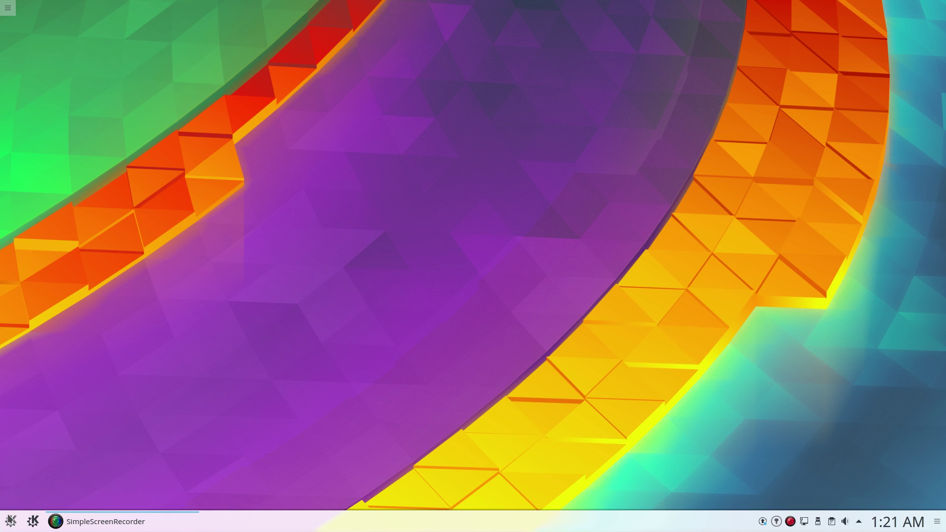
Open and close the application launcher and the full-screen application dashboard.
left_click(11, 520)
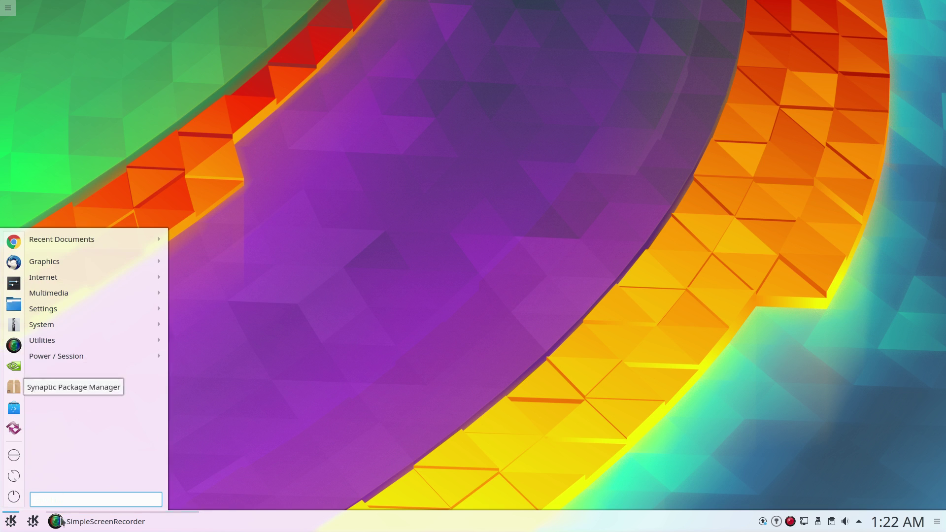
left_click(503, 483)
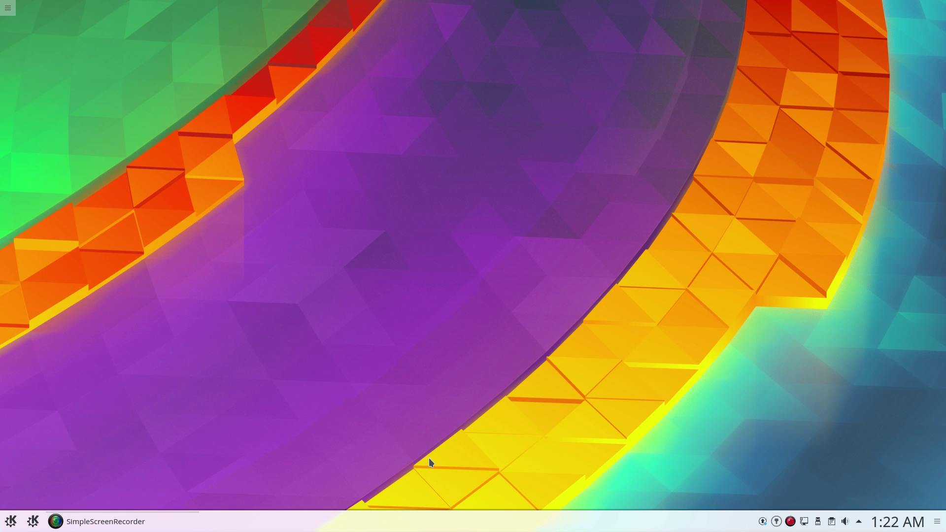
mouse_move(126, 523)
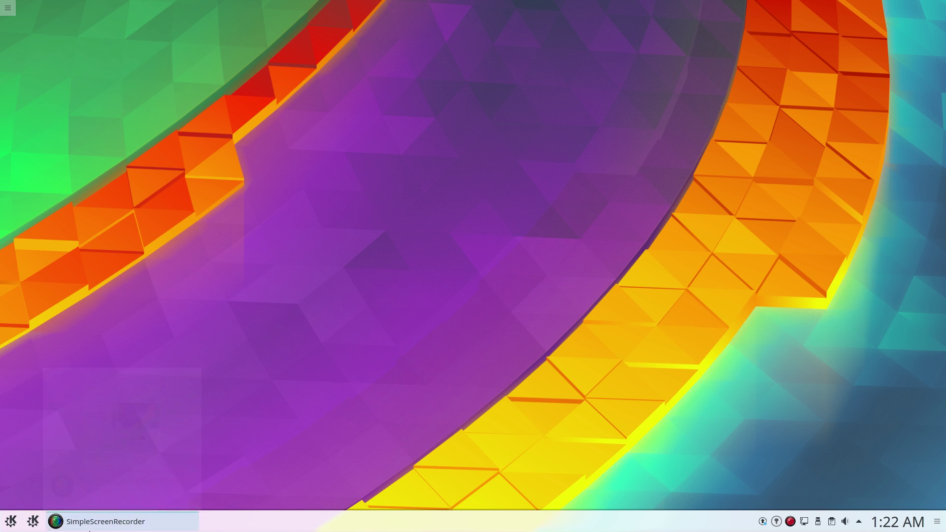
left_click(32, 524)
left_click(345, 441)
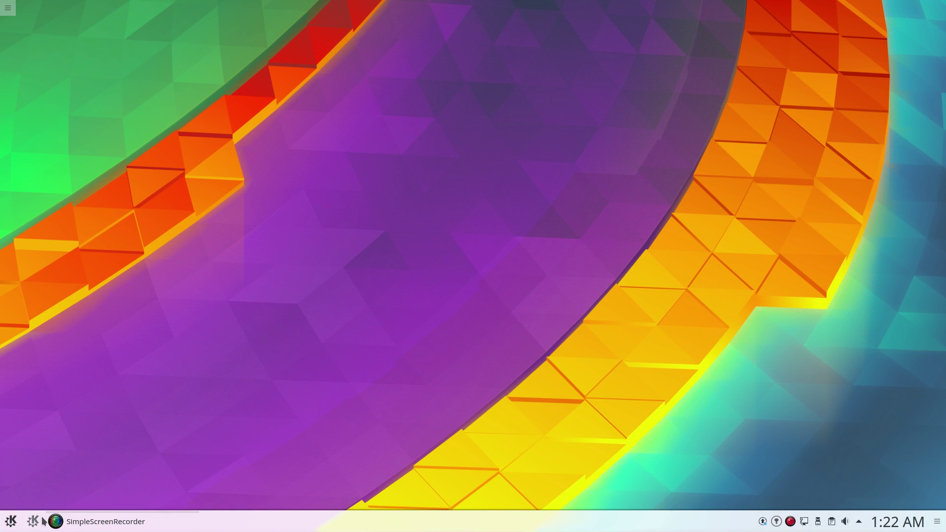
Open the bottom panel's settings through Panel Options > Panel Settings.
mouse_move(114, 522)
right_click(715, 523)
mouse_move(737, 527)
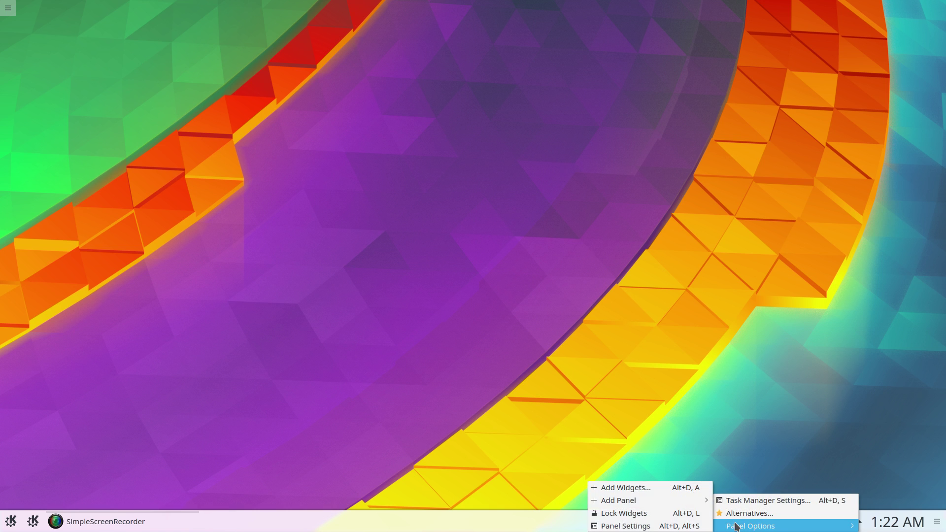
left_click(687, 526)
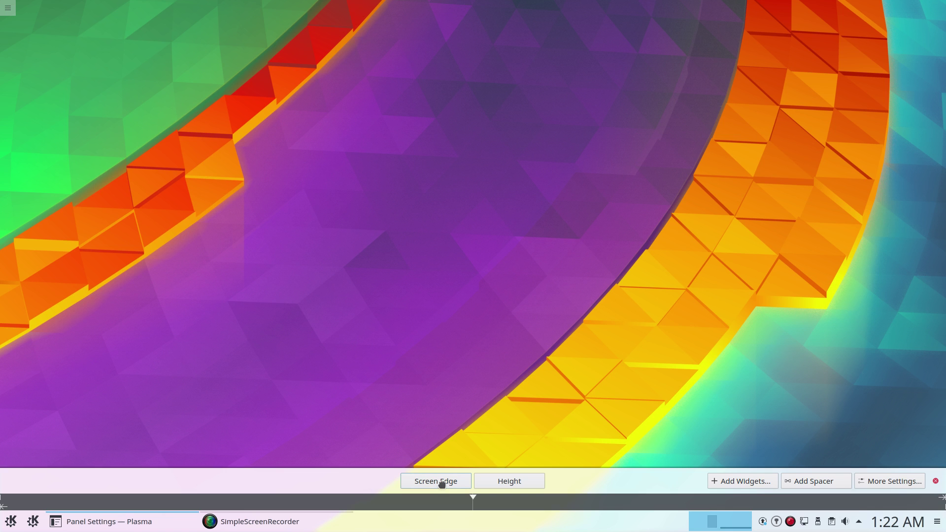
Drag the Screen Edge button to the top edge of the screen, then close panel settings.
left_click_drag(440, 483, 935, 325)
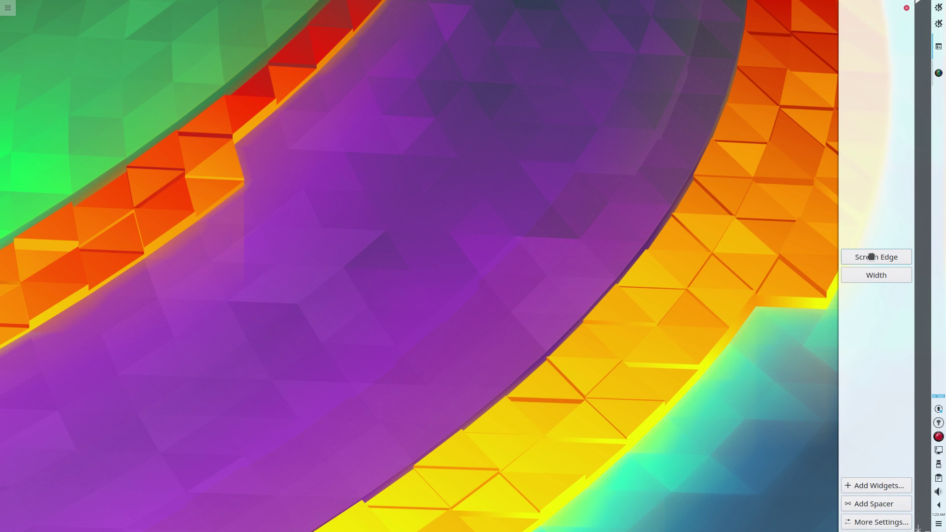
left_click_drag(871, 256, 667, 22)
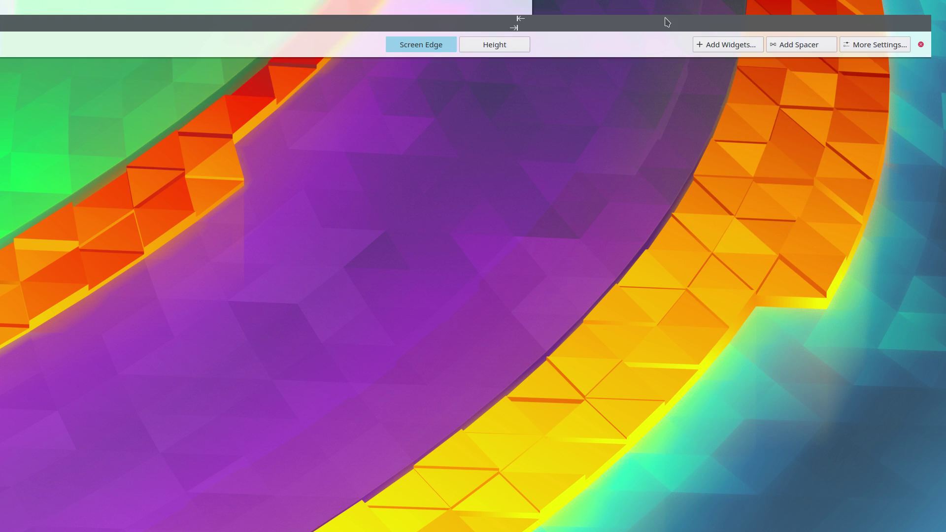
left_click(570, 165)
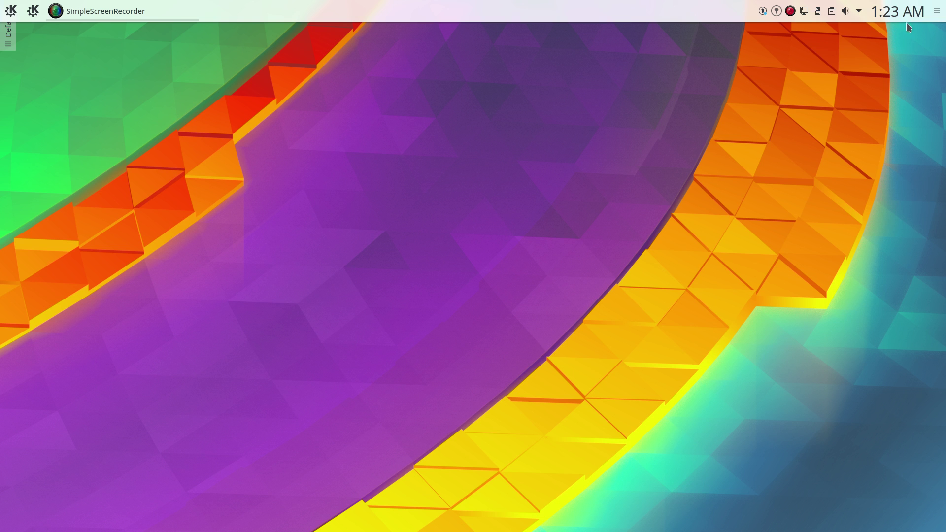
Drag the top panel's Height handle up slightly, then close panel settings.
left_click(937, 11)
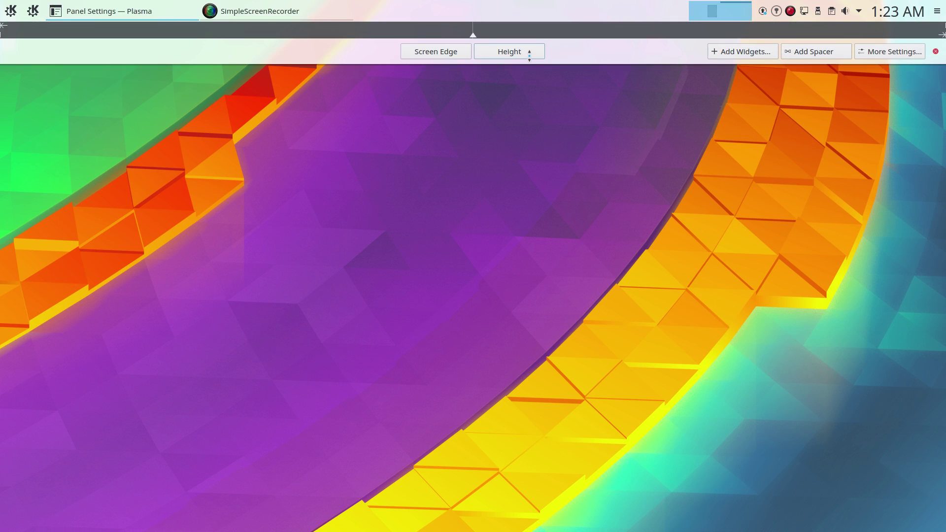
left_click_drag(531, 57, 529, 49)
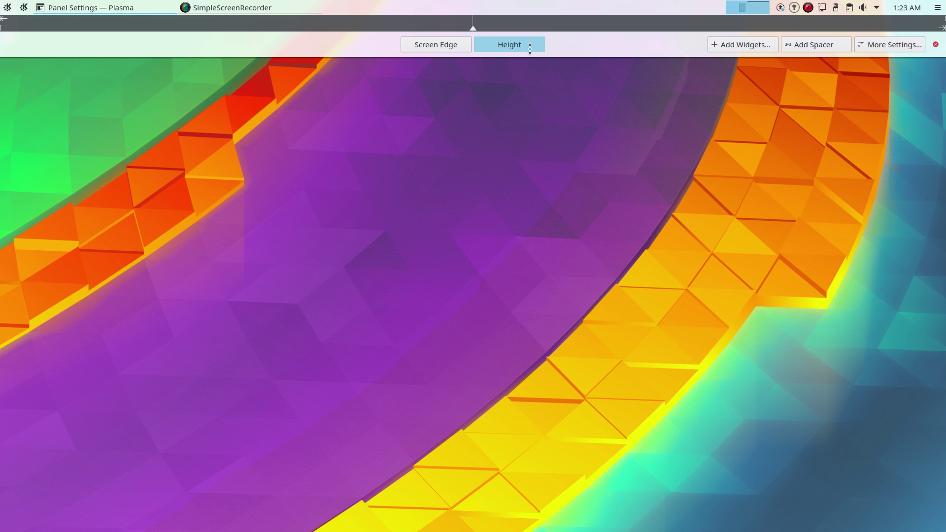
left_click_drag(530, 50, 529, 48)
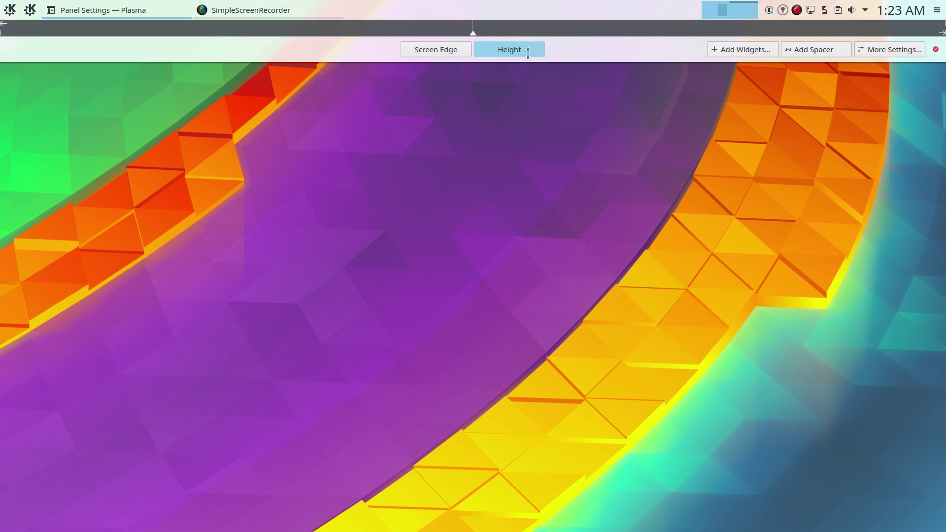
left_click(572, 170)
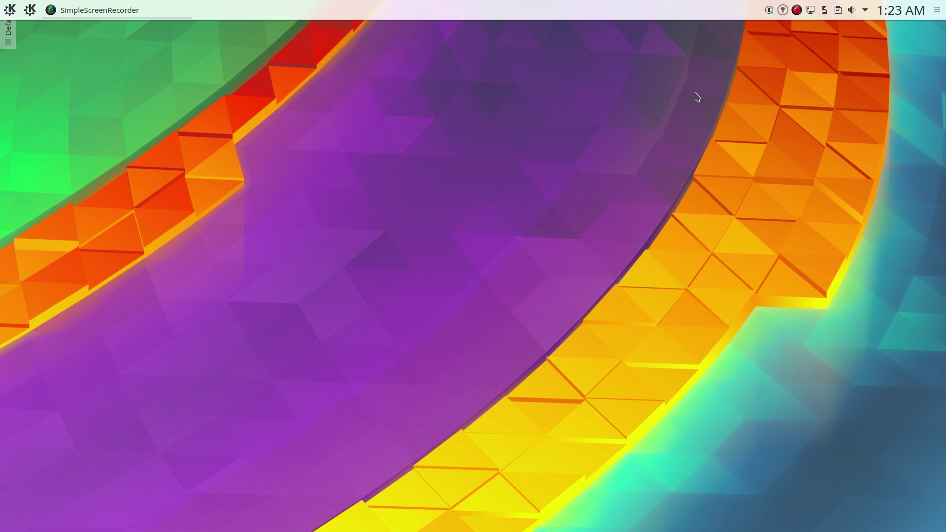
Try right alignment for the top panel under More Settings, then close settings.
left_click(936, 11)
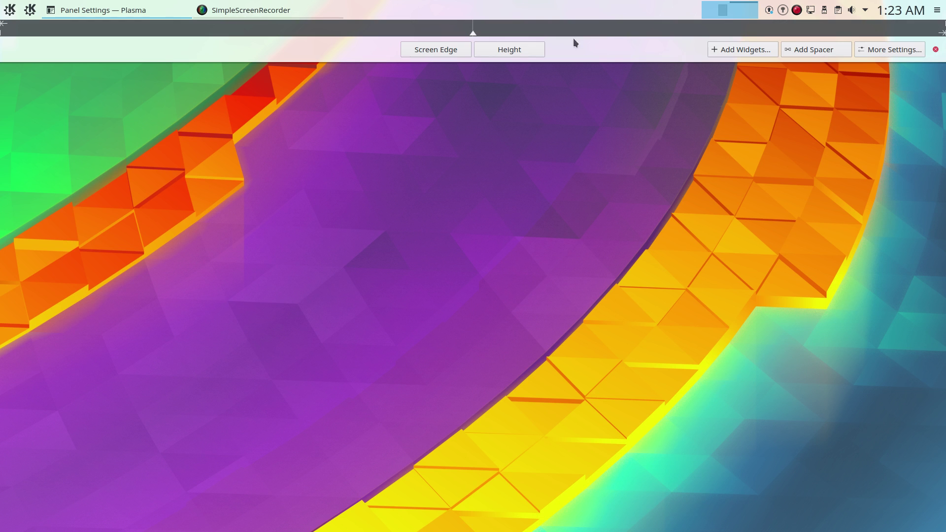
left_click(877, 50)
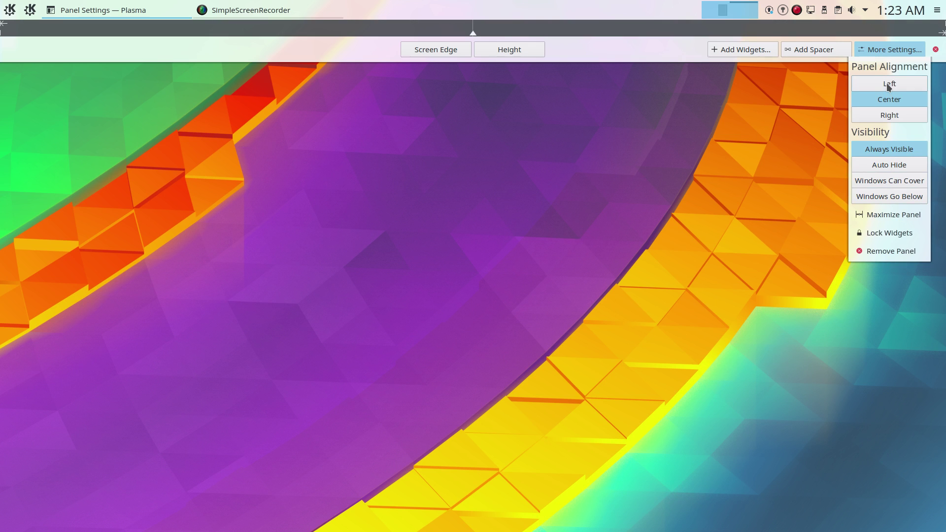
left_click(888, 117)
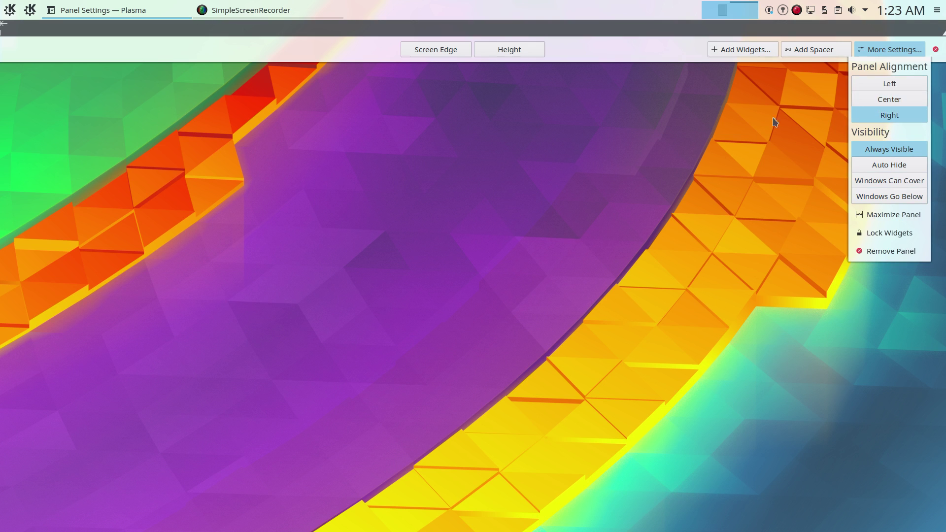
left_click(456, 110)
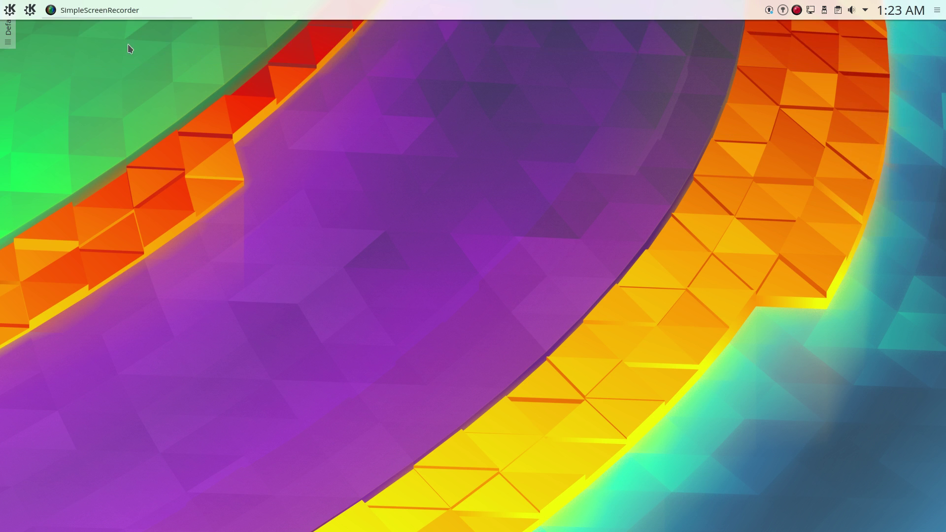
Shorten the panel from its left end and set Panel Alignment to Center.
left_click(938, 13)
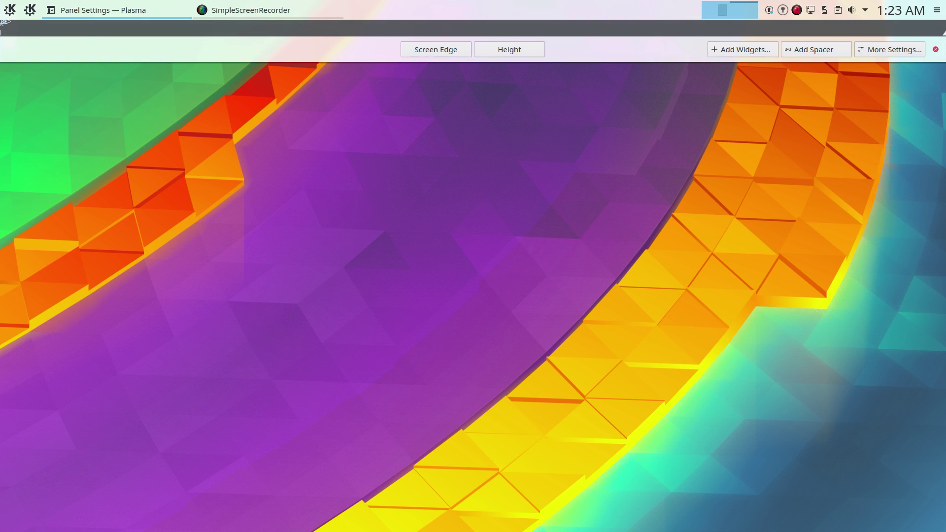
left_click_drag(2, 22, 177, 24)
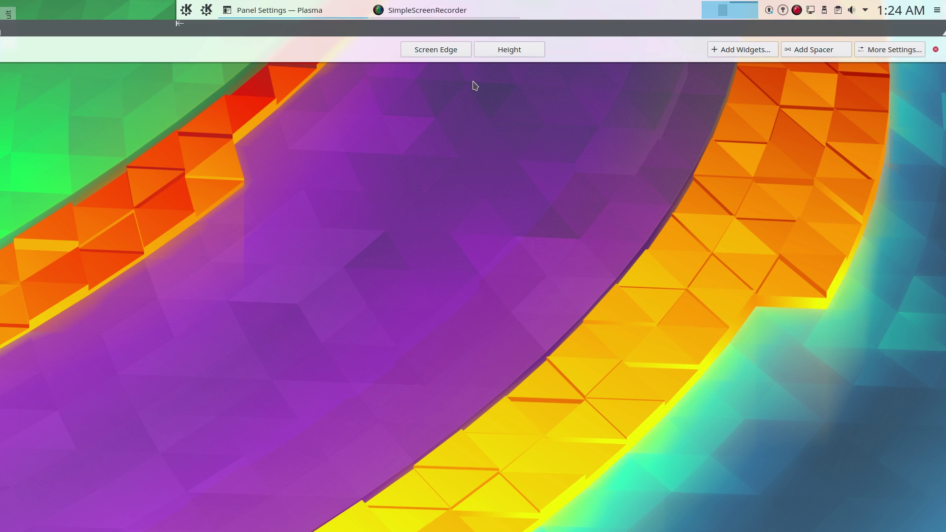
left_click(899, 50)
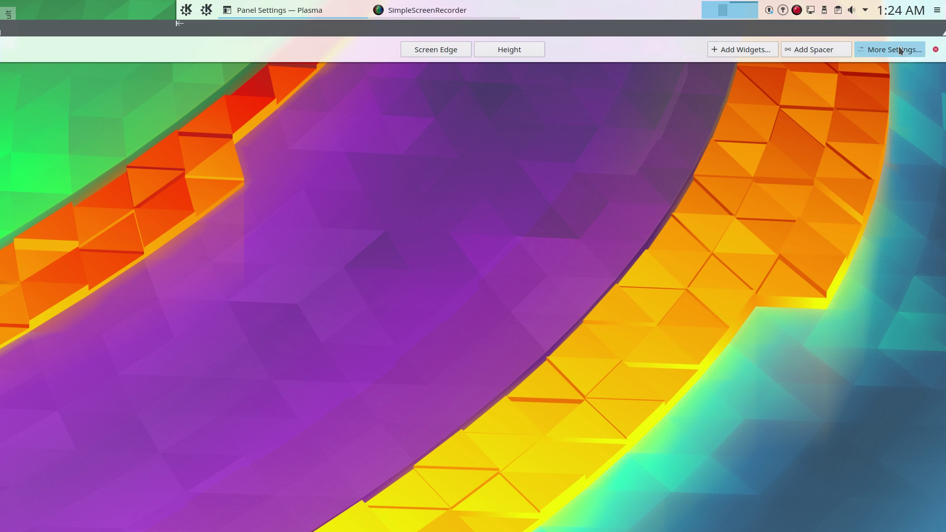
left_click(890, 85)
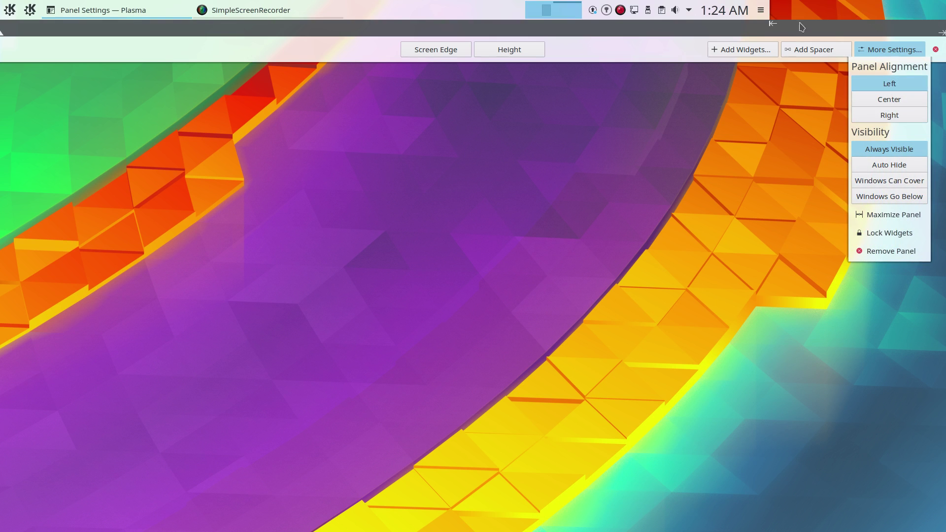
left_click(880, 99)
Remove the Task Manager widget through its right-click menu.
mouse_move(53, 11)
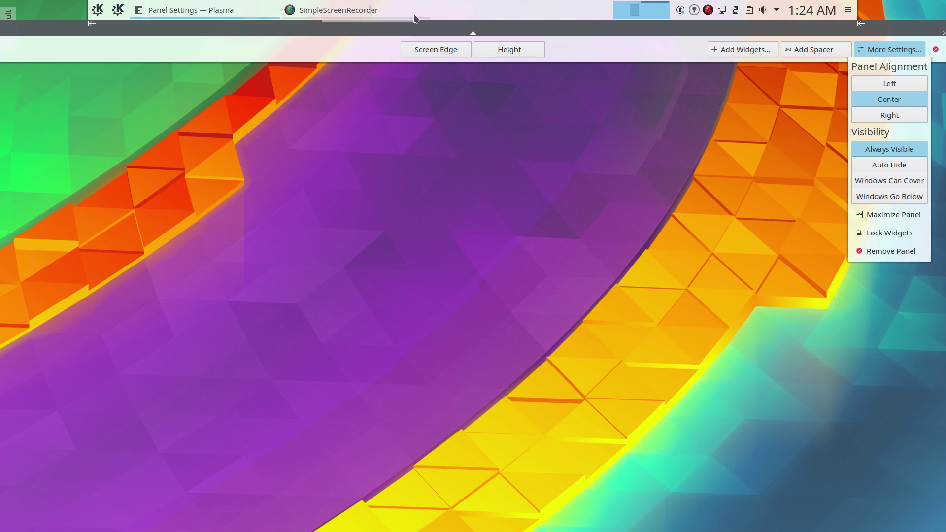
right_click(465, 11)
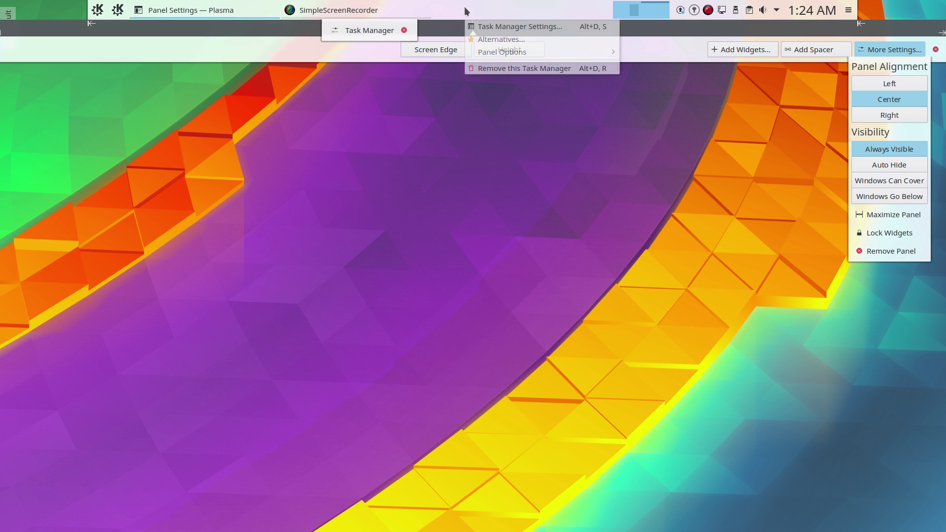
left_click(495, 69)
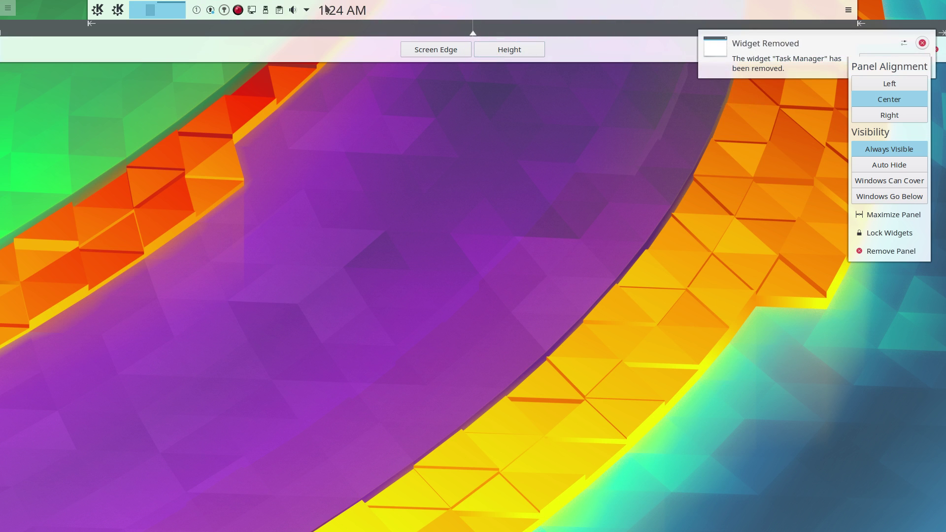
mouse_move(342, 8)
mouse_move(248, 8)
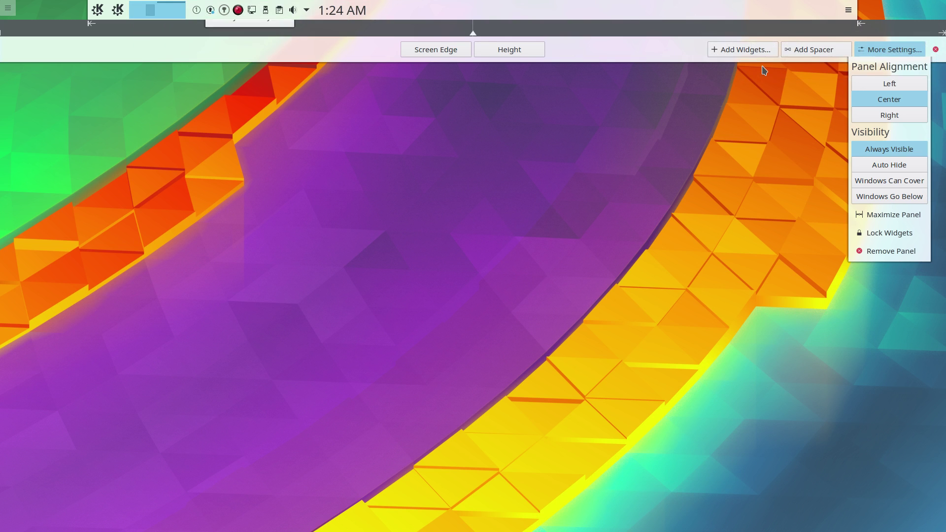
Add a Panel Spacer, move it left along the panel, and tick Set flexible size.
left_click(810, 55)
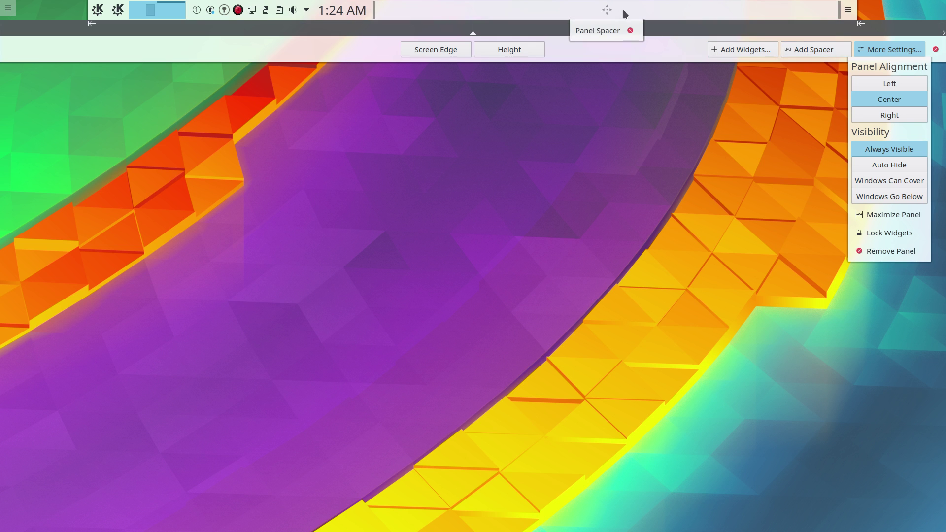
left_click_drag(612, 9, 245, 6)
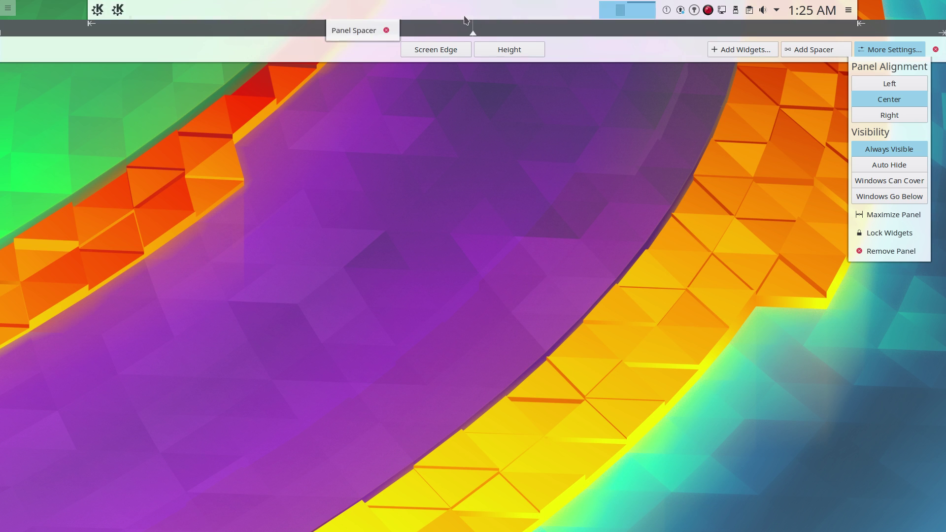
right_click(532, 8)
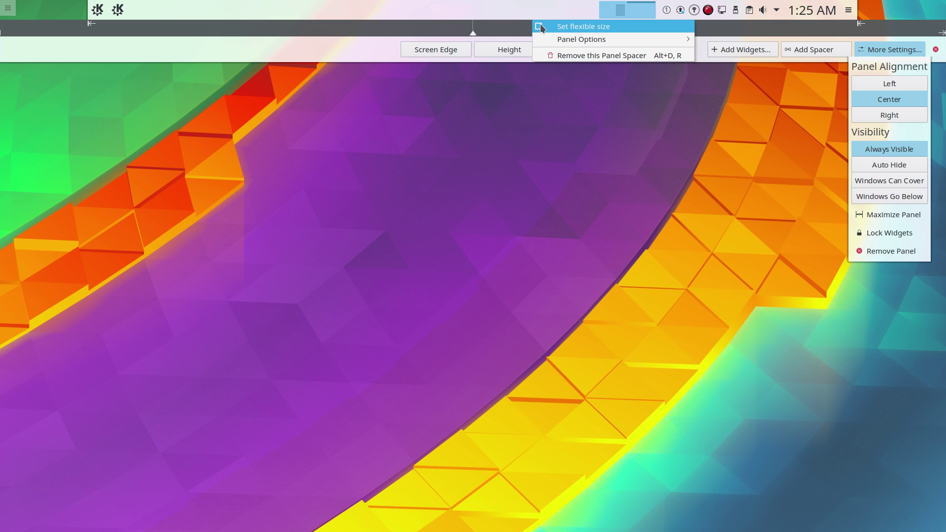
left_click(541, 28)
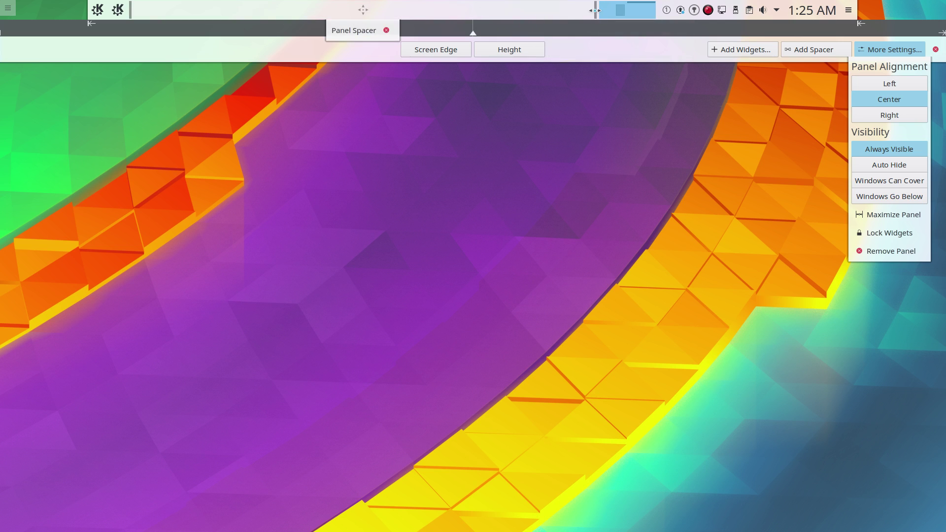
left_click_drag(594, 9, 372, 11)
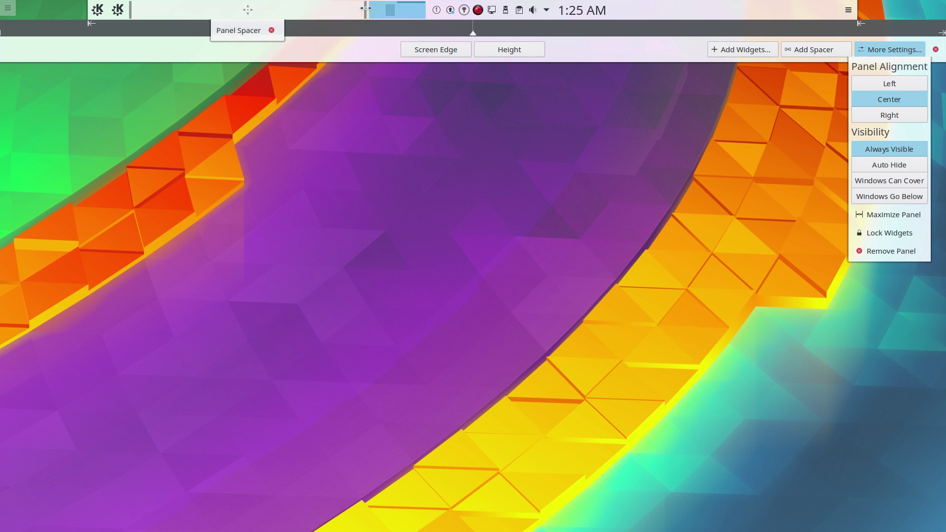
left_click_drag(365, 8, 591, 9)
left_click(612, 116)
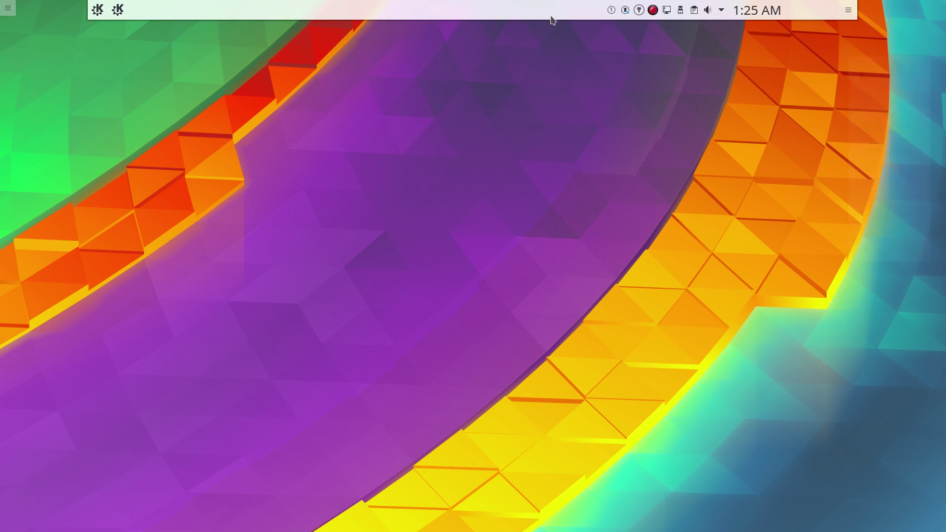
Turn flexible size back on for the spacer so it stretches to fill the free space.
left_click(848, 10)
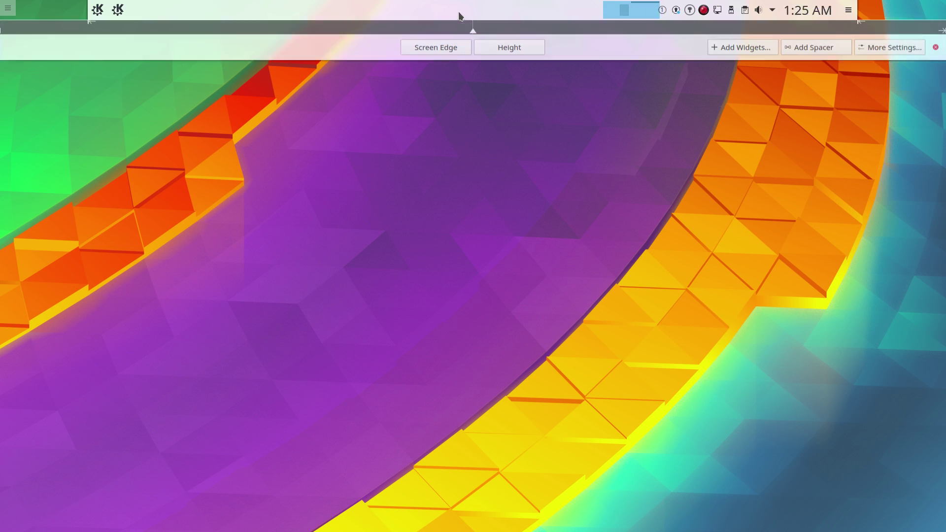
right_click(449, 10)
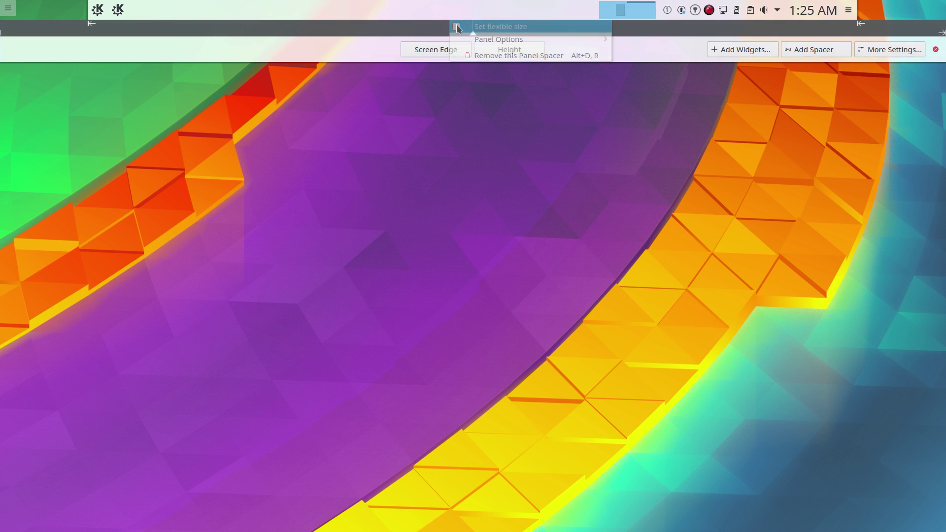
left_click(456, 27)
left_click(619, 93)
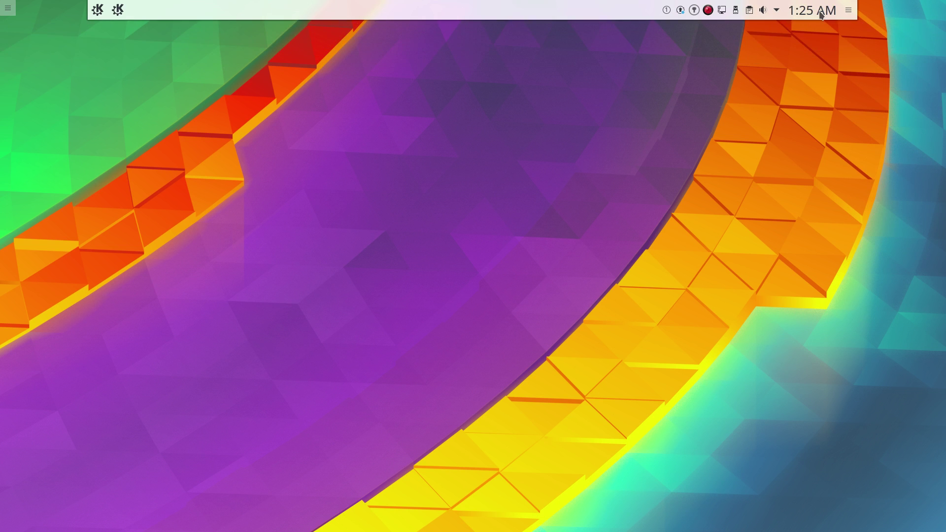
Drag the ruler's left and right length markers inward so a shorter panel sits centred.
left_click(848, 10)
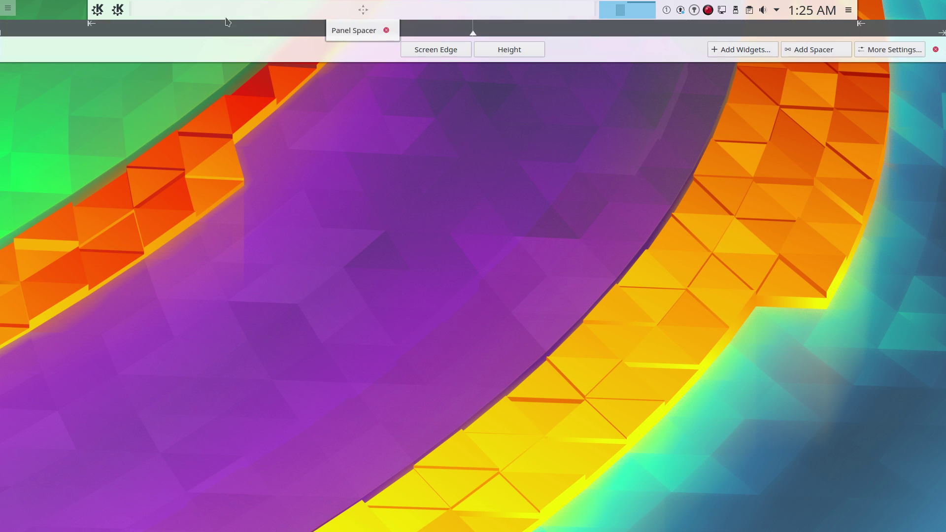
left_click_drag(95, 24, 248, 33)
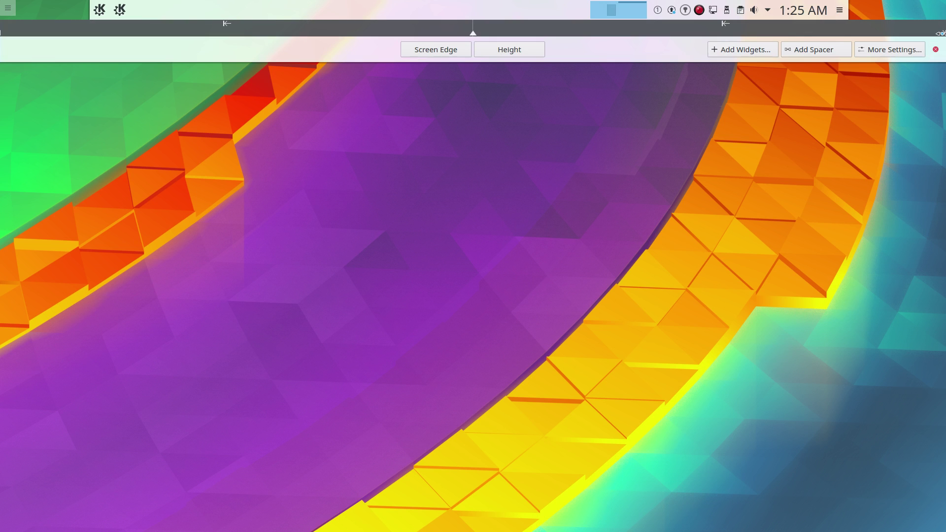
left_click_drag(941, 33, 733, 32)
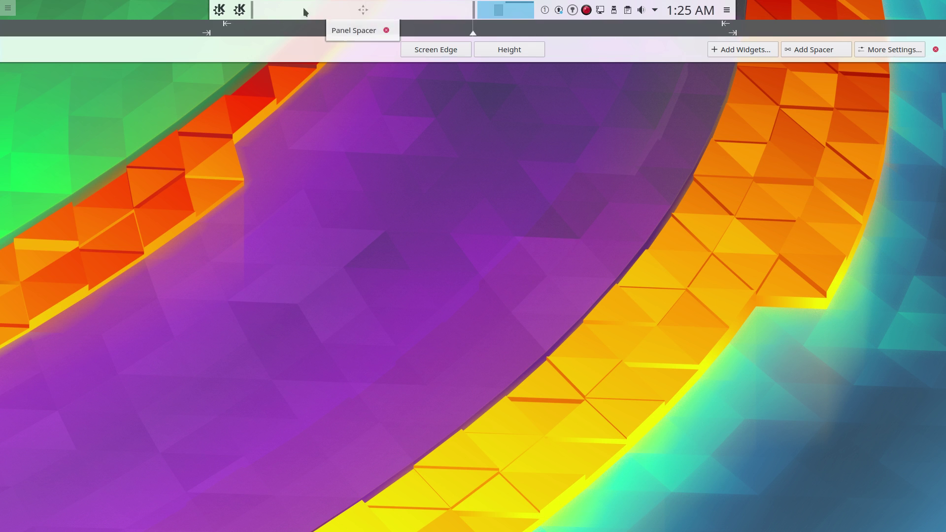
left_click_drag(203, 33, 227, 32)
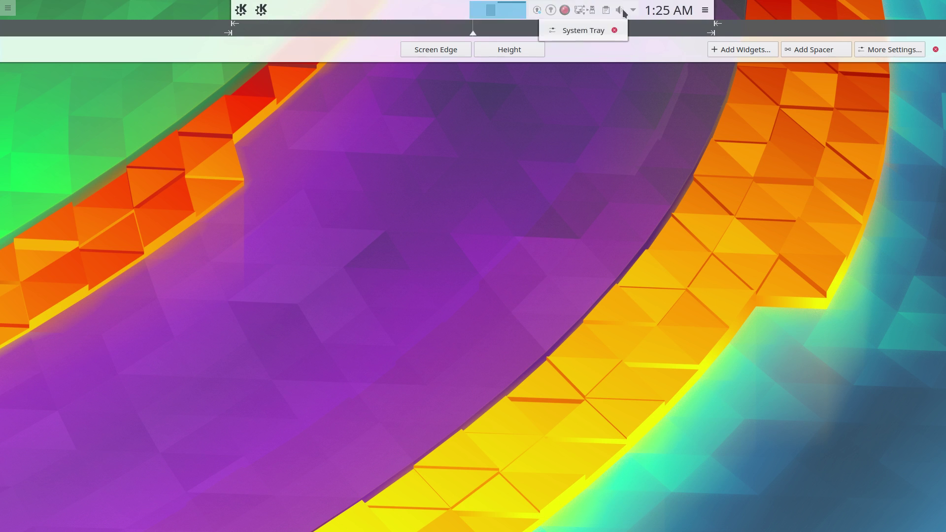
Show the panel's More Settings with the Center alignment and Always Visible options.
mouse_move(540, 8)
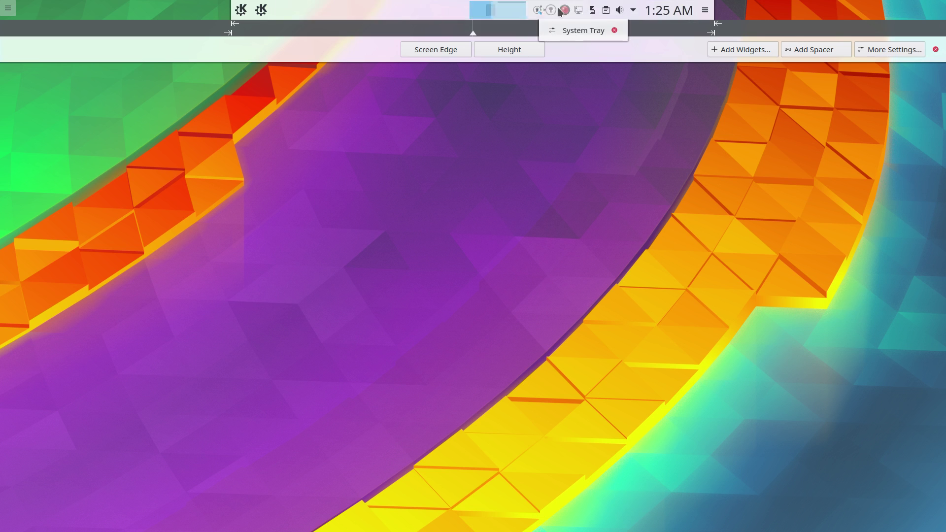
mouse_move(497, 9)
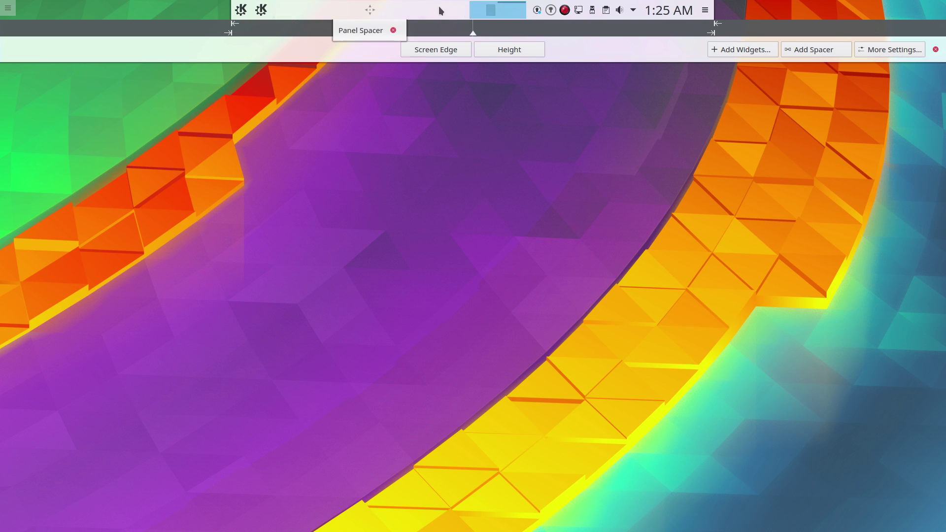
mouse_move(623, 10)
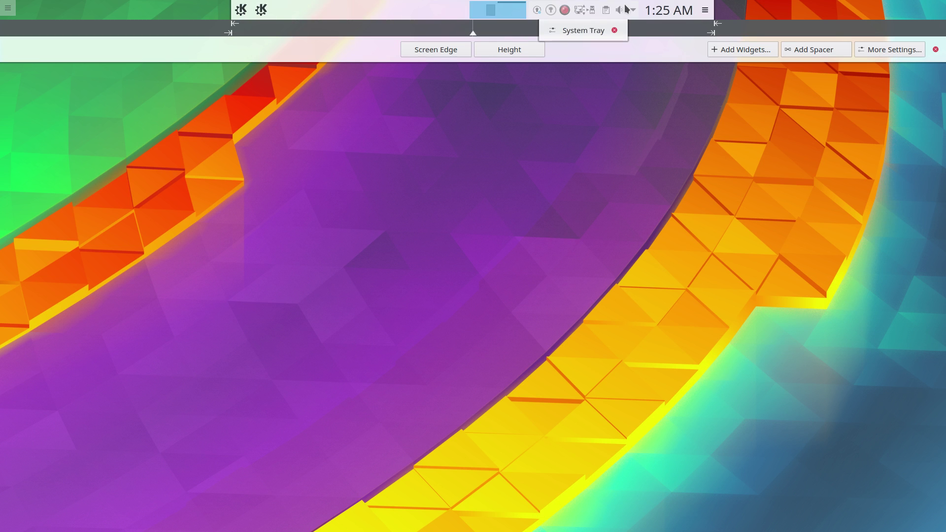
left_click(889, 49)
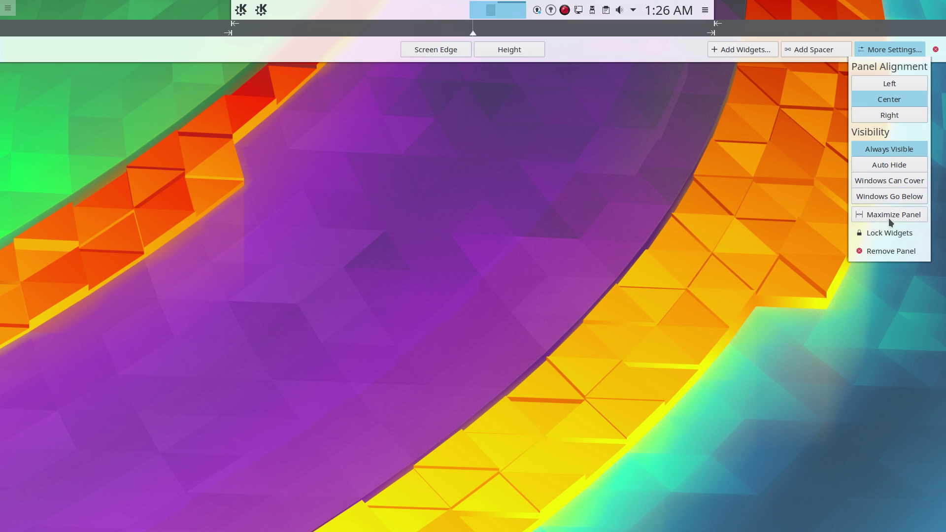
Choose Maximize Panel for full screen width, then reopen panel edit mode.
left_click(887, 216)
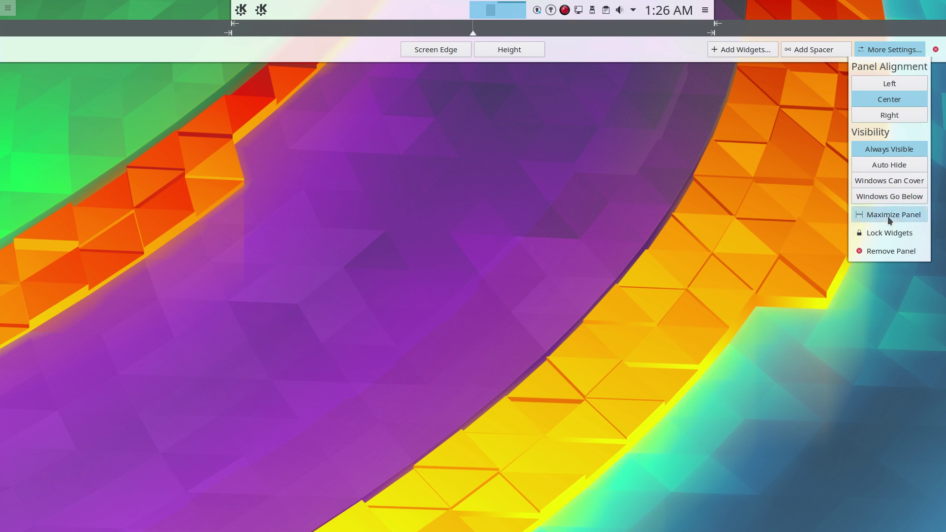
left_click(635, 163)
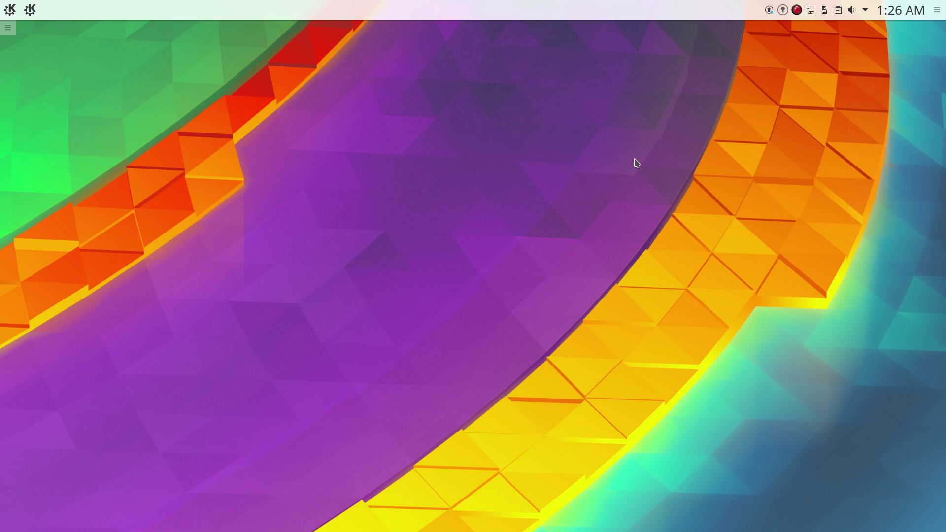
left_click(937, 10)
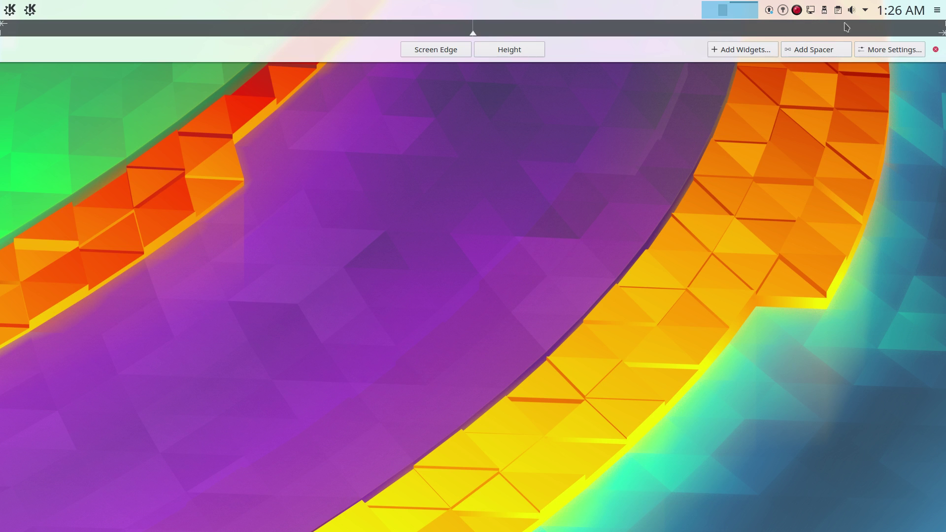
mouse_move(909, 11)
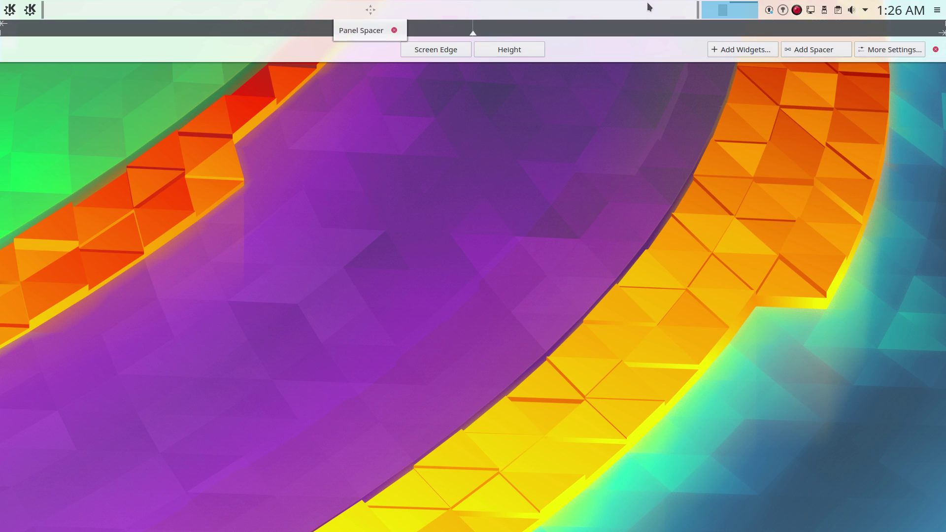
mouse_move(723, 10)
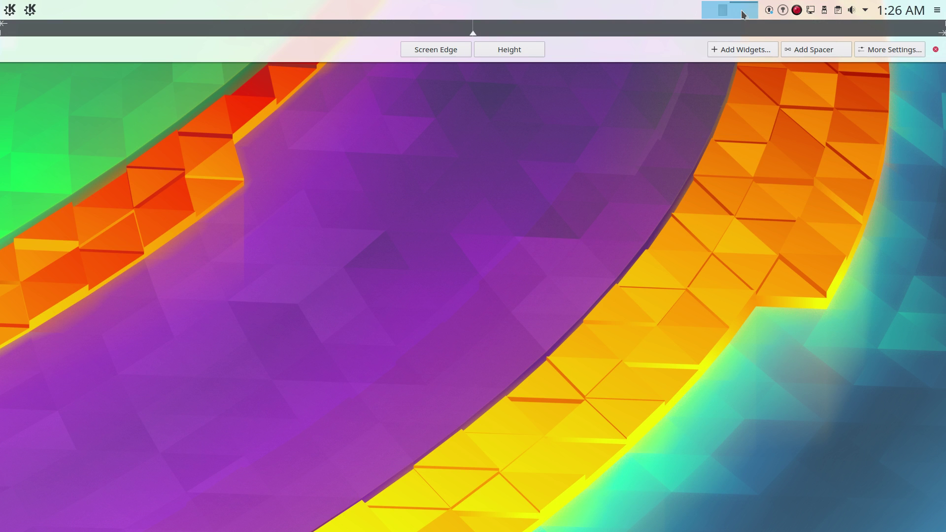
Remove the Pager widget and drag the Digital Clock to the left of the System Tray.
right_click(744, 14)
left_click(779, 108)
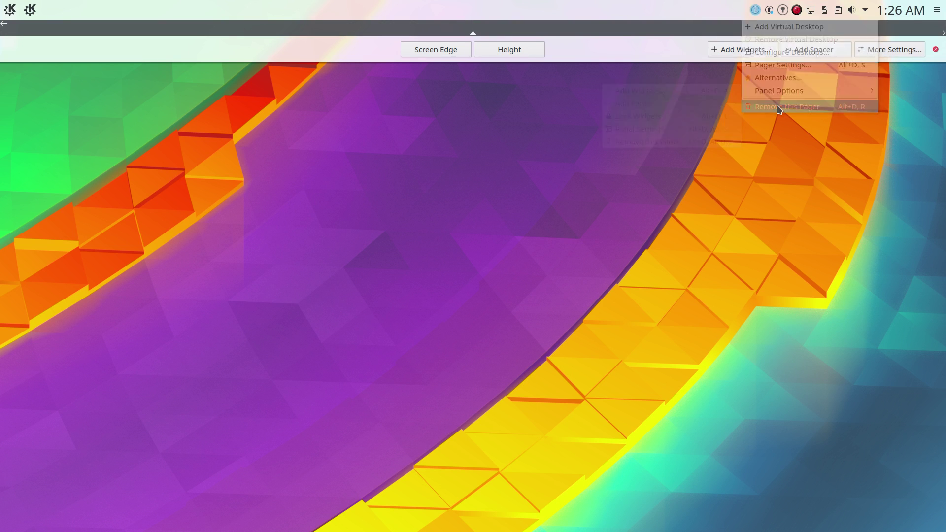
left_click(778, 109)
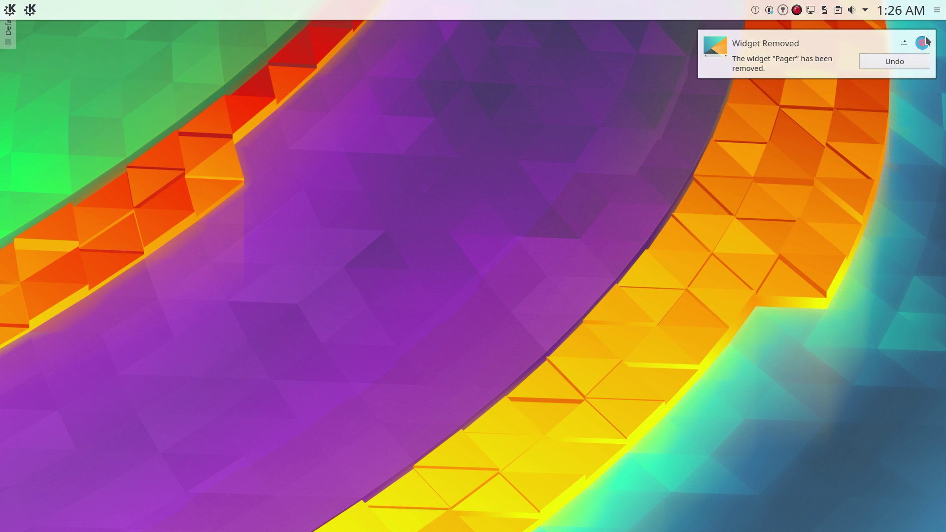
left_click(922, 43)
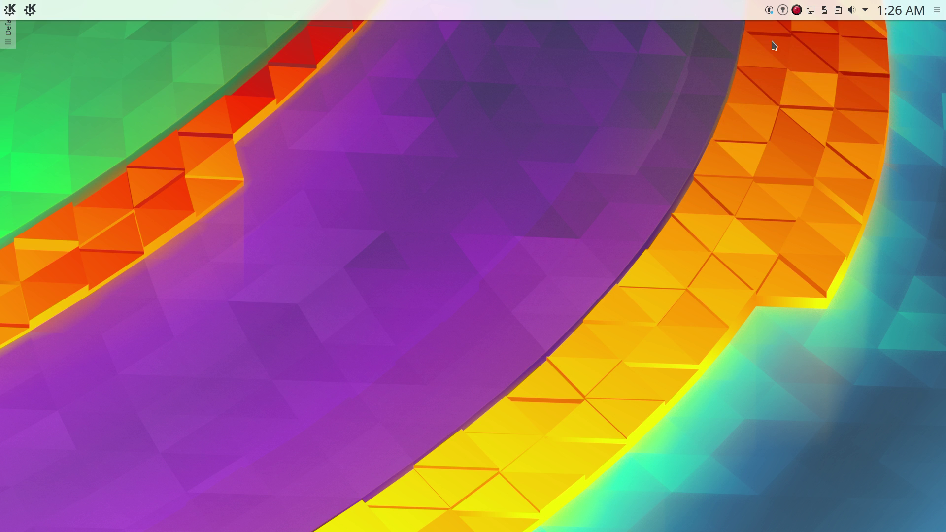
left_click(931, 11)
left_click_drag(910, 13, 486, 8)
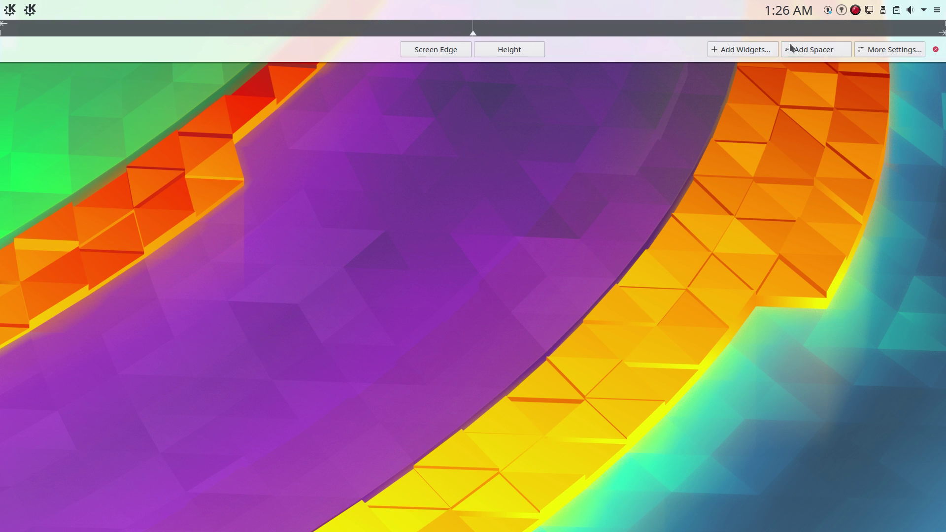
Switch the existing spacer to a fixed size and narrow it so the clock shifts left.
right_click(708, 7)
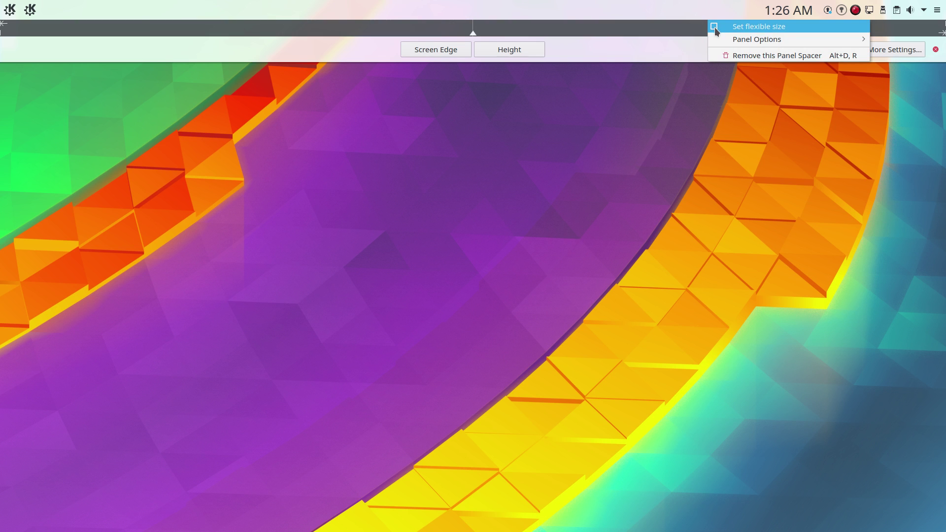
left_click(714, 28)
mouse_move(521, 13)
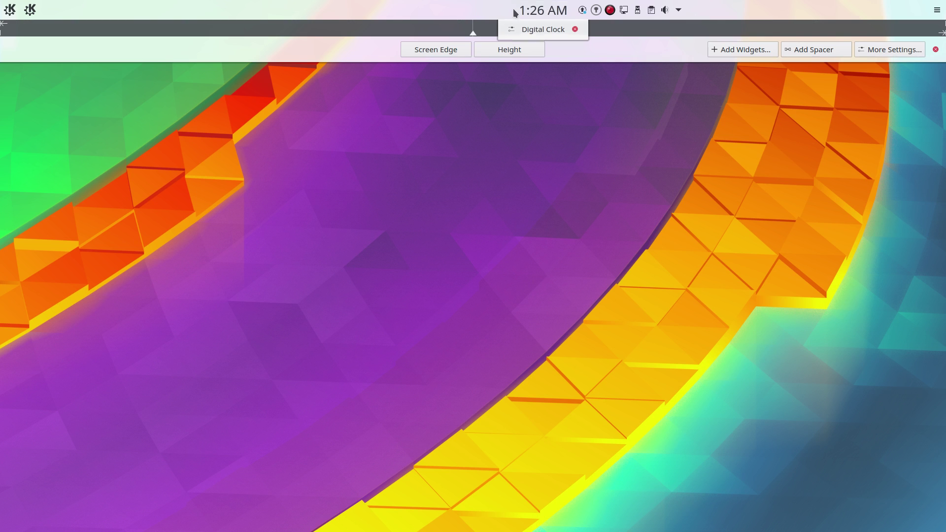
left_click_drag(511, 10, 442, 9)
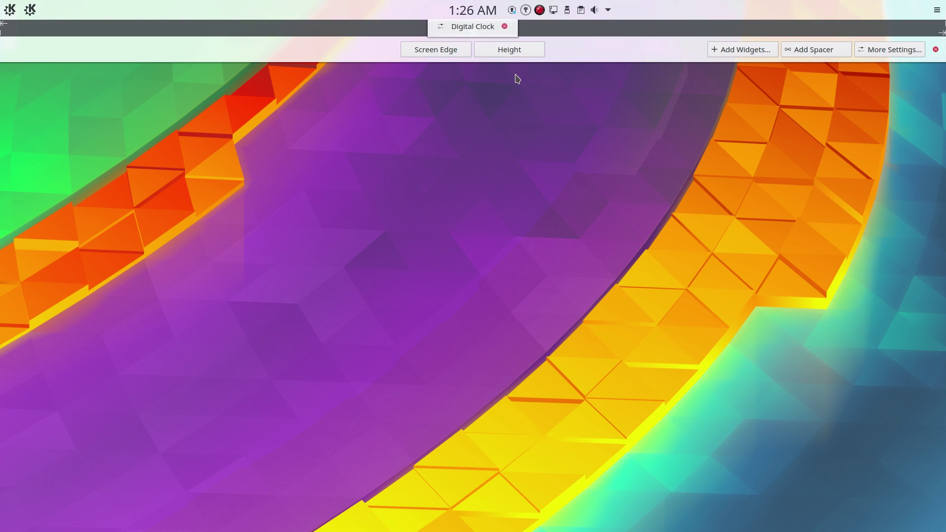
Add a second flexible spacer on the Digital Clock's left side, then exit edit mode.
left_click(833, 49)
mouse_move(885, 5)
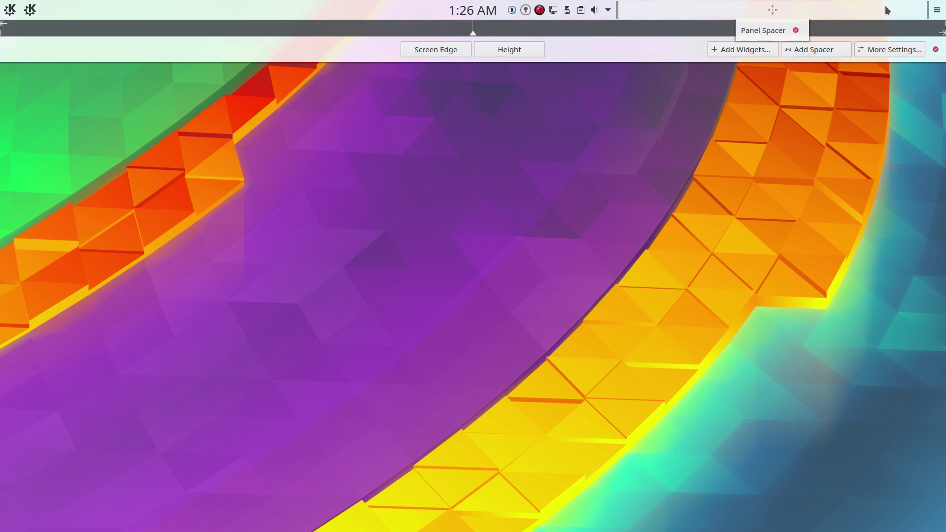
left_click_drag(885, 13, 607, 15)
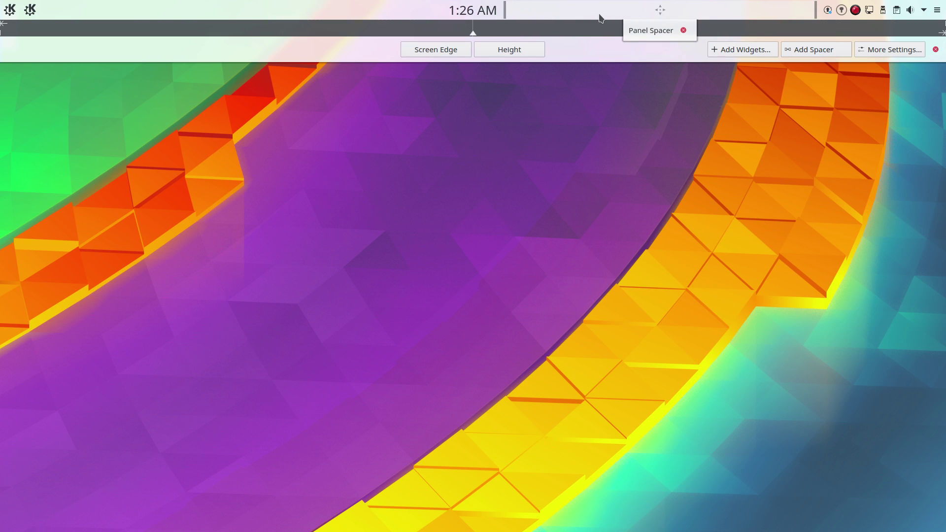
right_click(599, 19)
left_click(629, 147)
left_click_drag(677, 13, 382, 9)
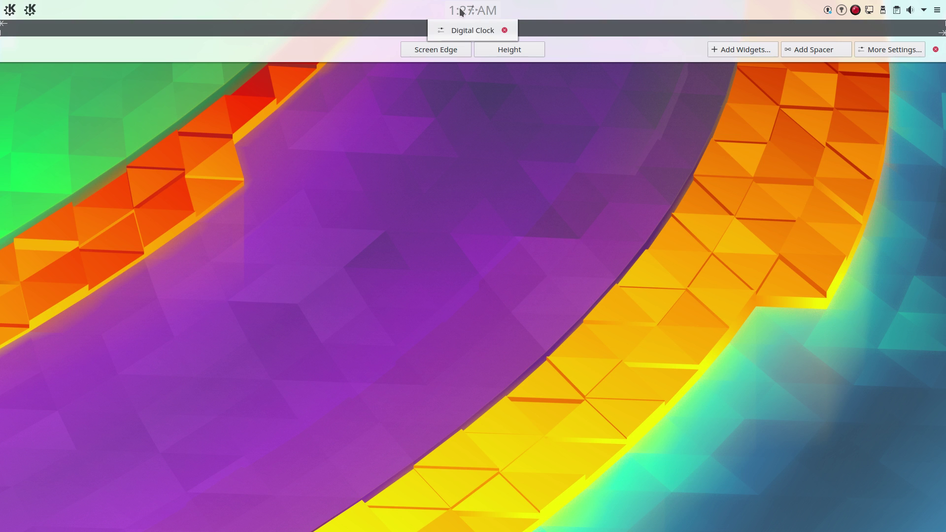
left_click(695, 119)
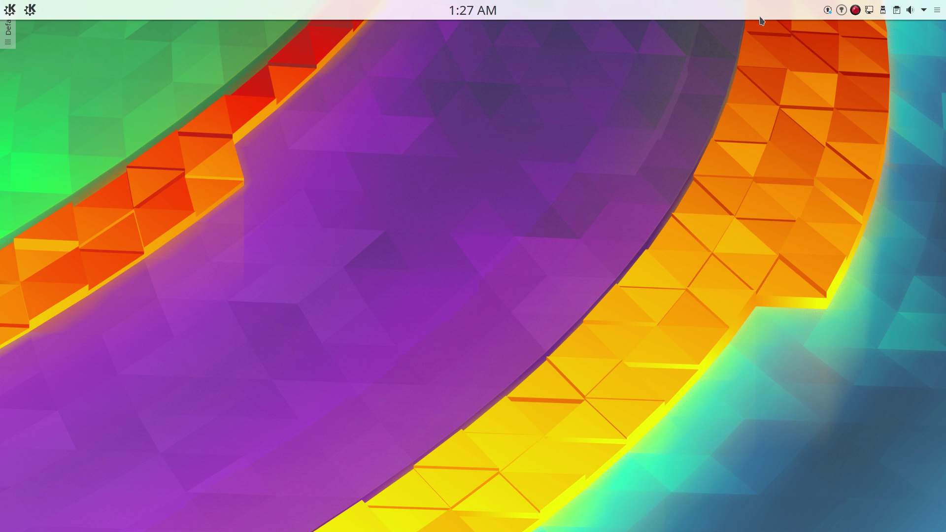
Open the top panel's alignment and visibility options, then lock the panel widgets.
left_click(937, 10)
left_click(900, 48)
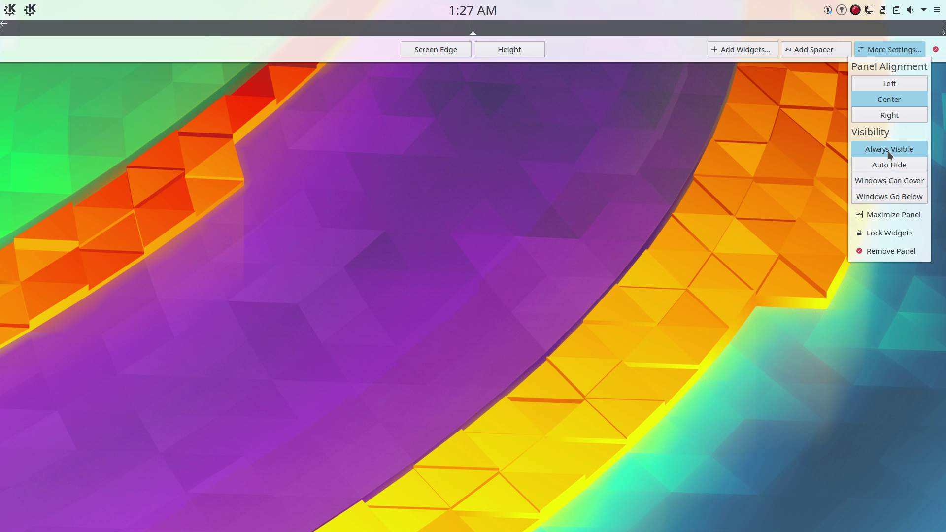
left_click(865, 234)
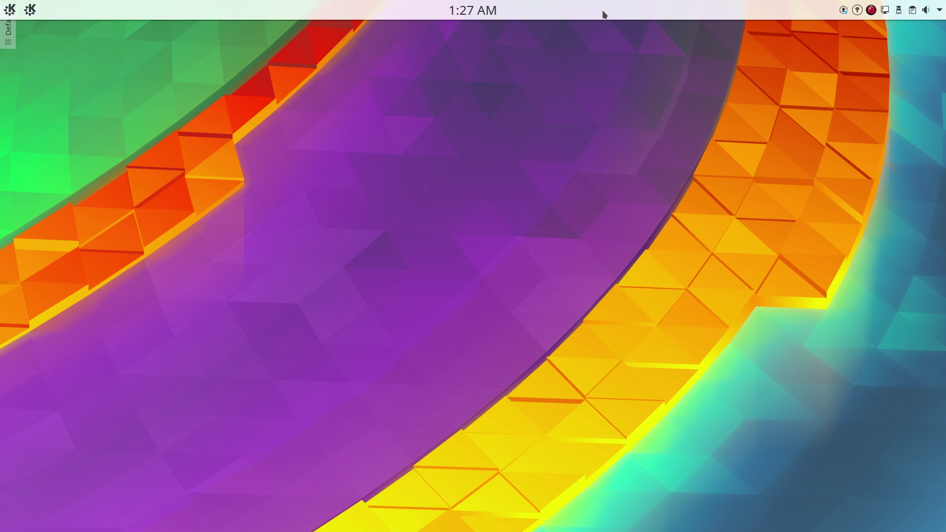
Unlock the panel widgets from the panel's context menu and dismiss the notification.
right_click(775, 13)
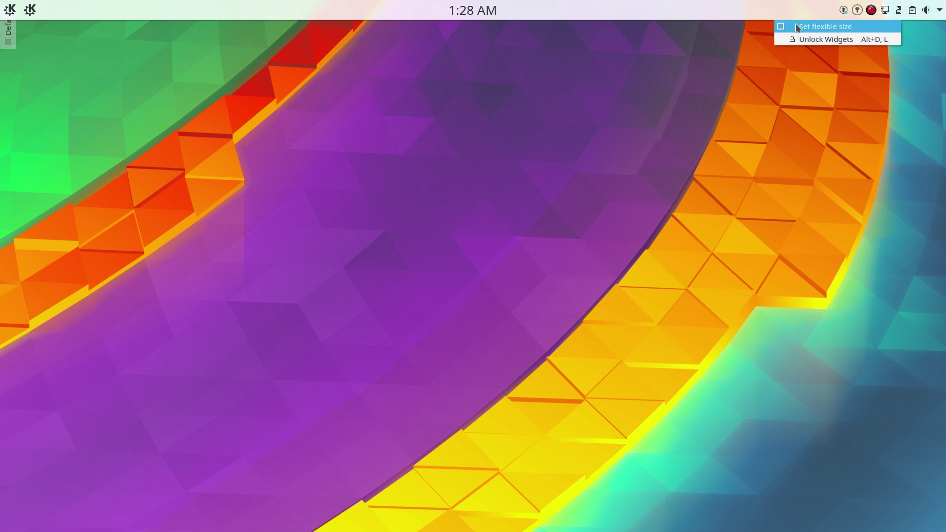
left_click(801, 39)
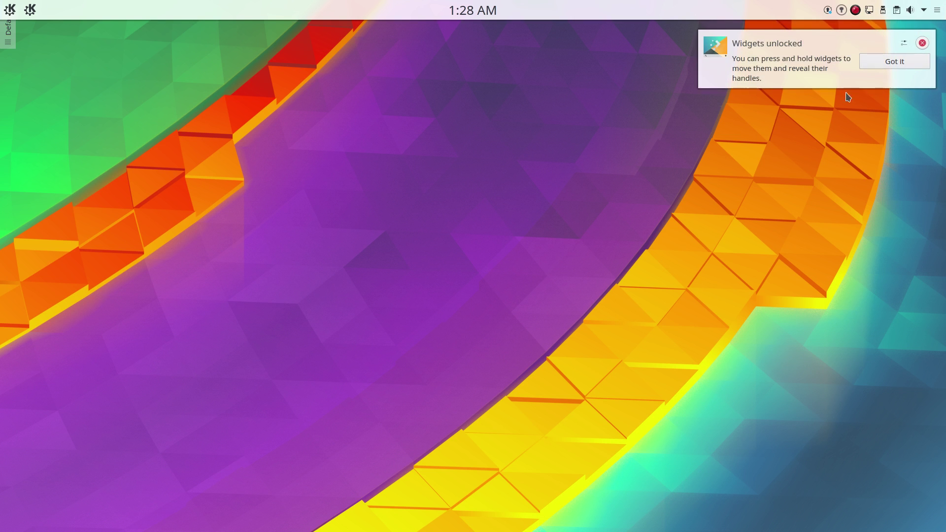
left_click(925, 43)
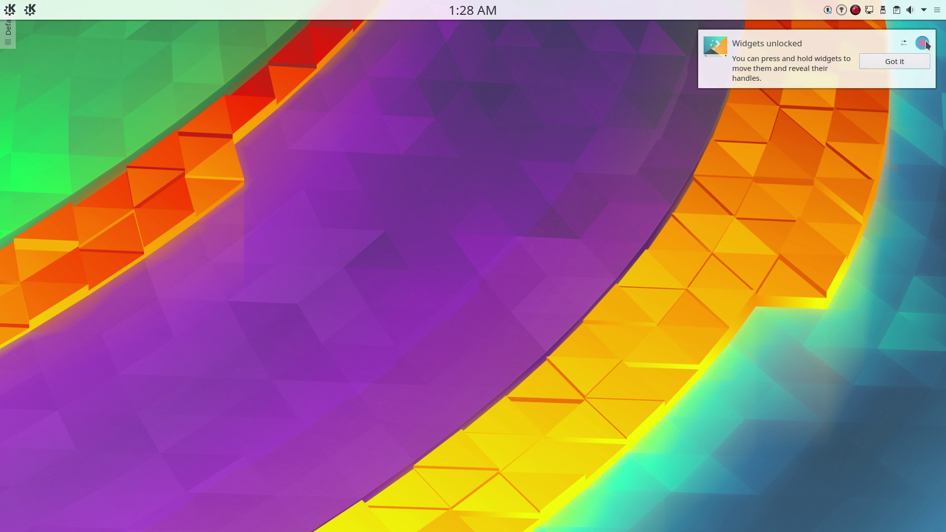
Put the top panel back into edit mode and show its alignment and visibility settings.
left_click(937, 11)
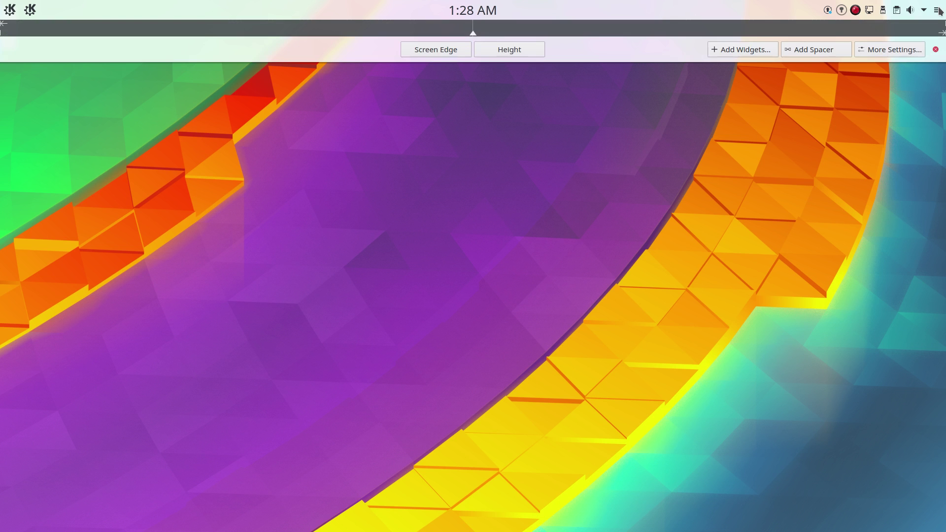
left_click(937, 10)
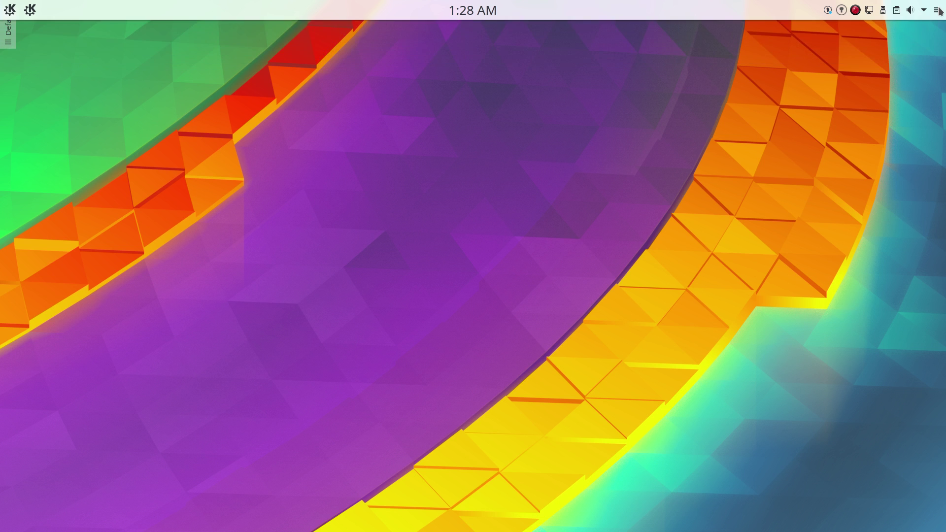
left_click(938, 10)
left_click(895, 49)
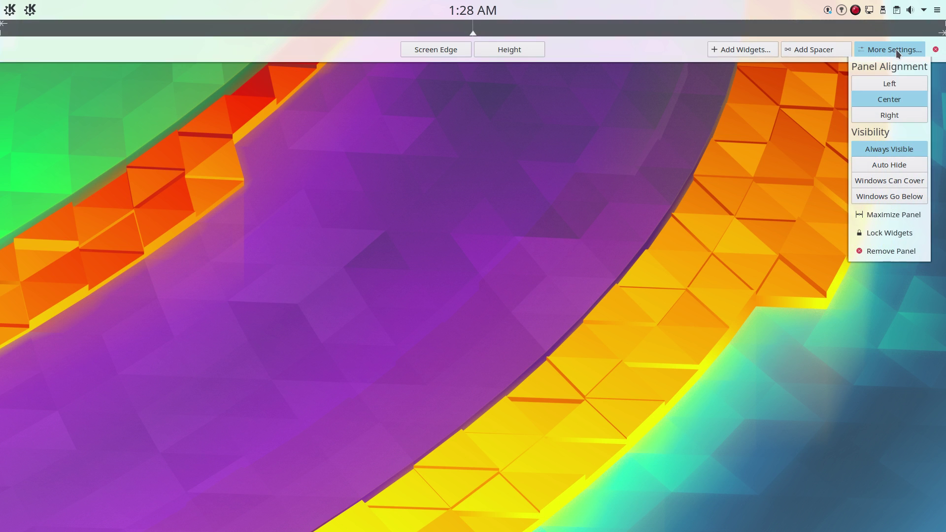
Add a flexible spacer and the Show Desktop widget to the top panel.
left_click(817, 49)
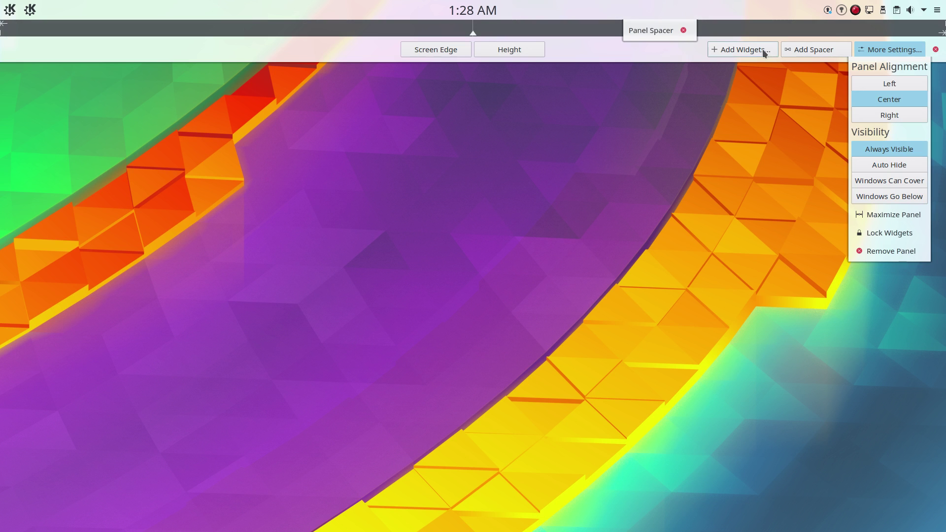
left_click(718, 54)
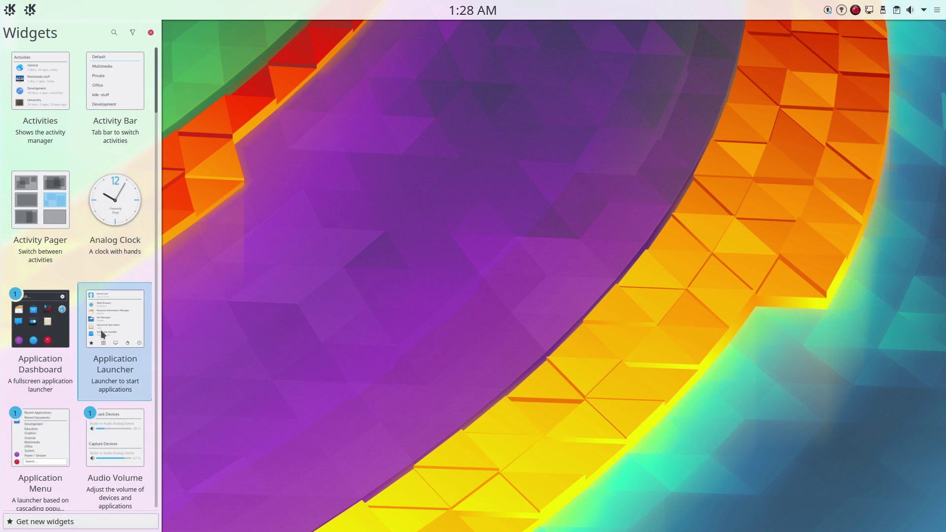
scroll(100, 320, "down", 20)
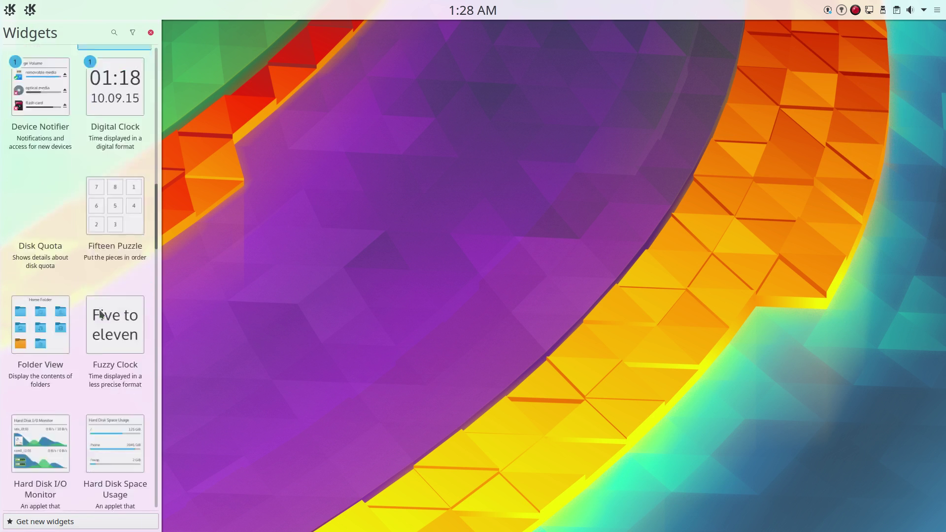
scroll(98, 309, "down", 20)
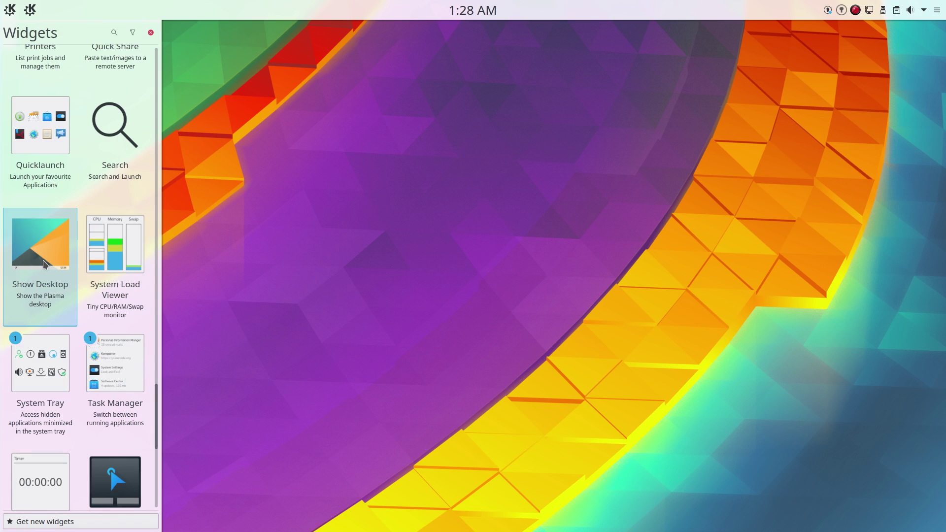
double_click(43, 260)
left_click(786, 84)
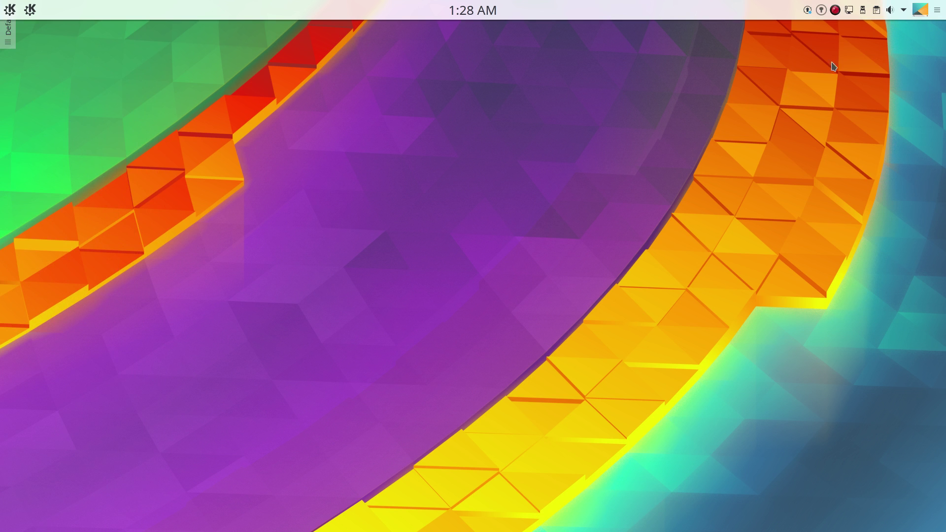
left_click(936, 14)
left_click(741, 49)
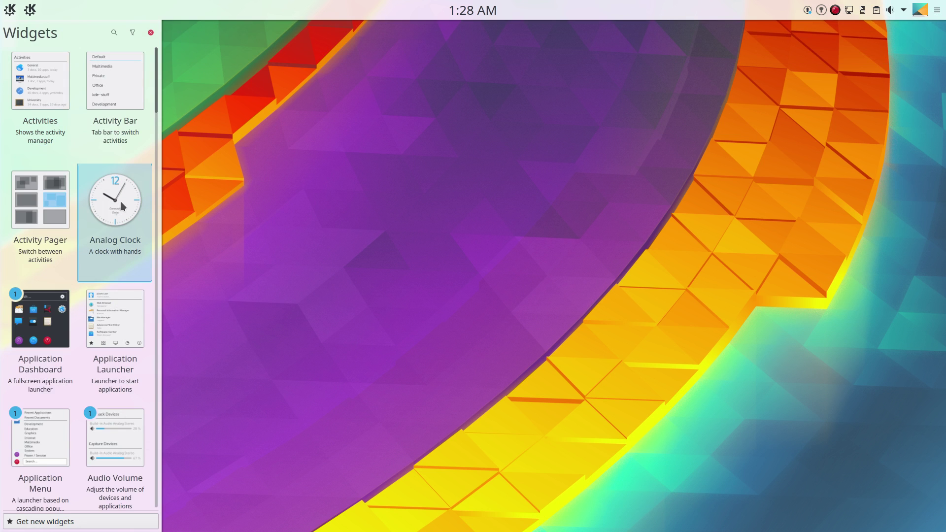
scroll(121, 203, "down", 8)
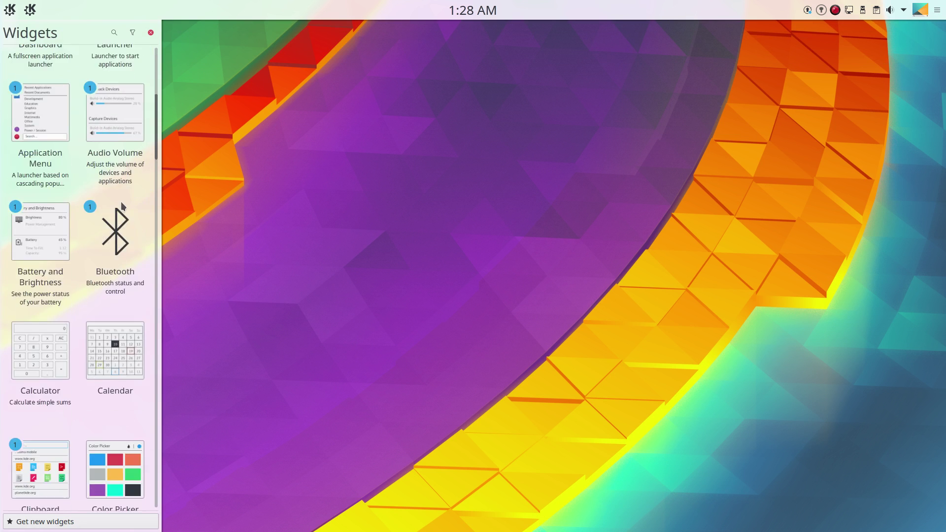
scroll(123, 204, "down", 14)
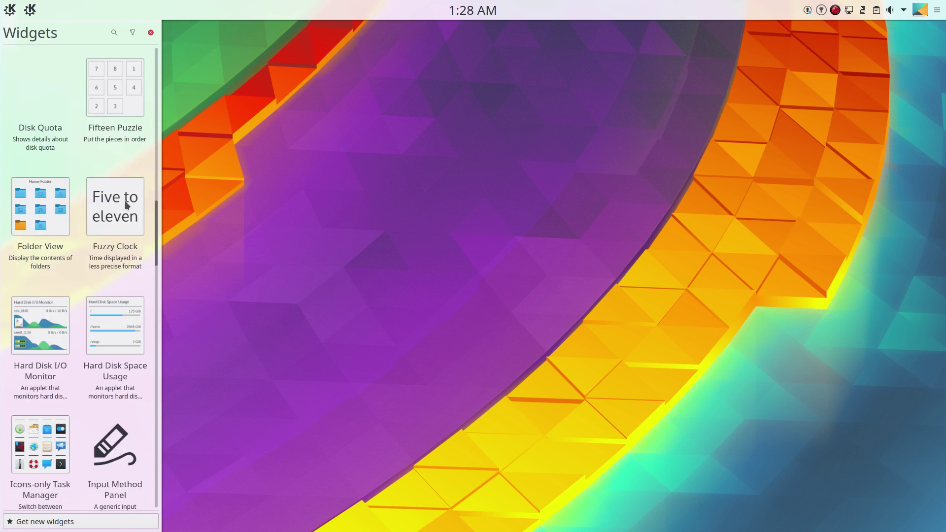
scroll(112, 295, "down", 2)
left_click(44, 521)
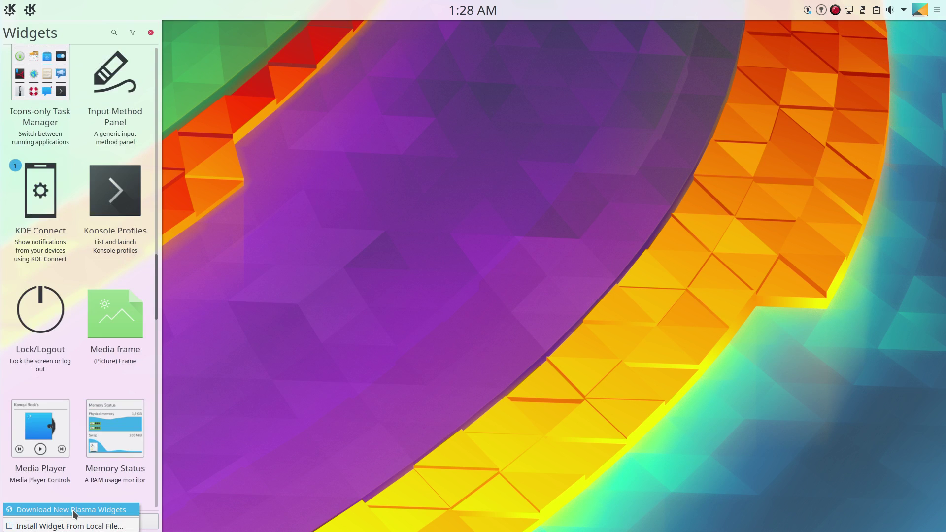
left_click(74, 511)
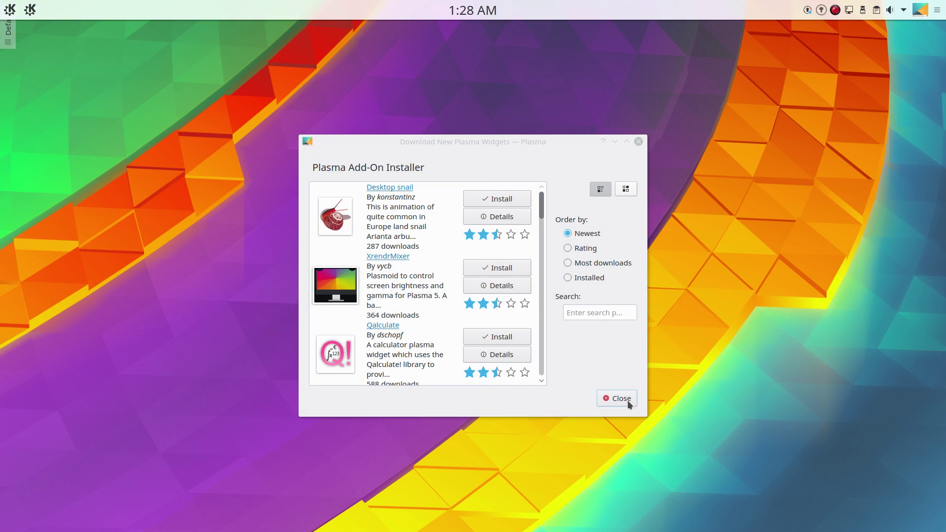
scroll(489, 319, "down", 5)
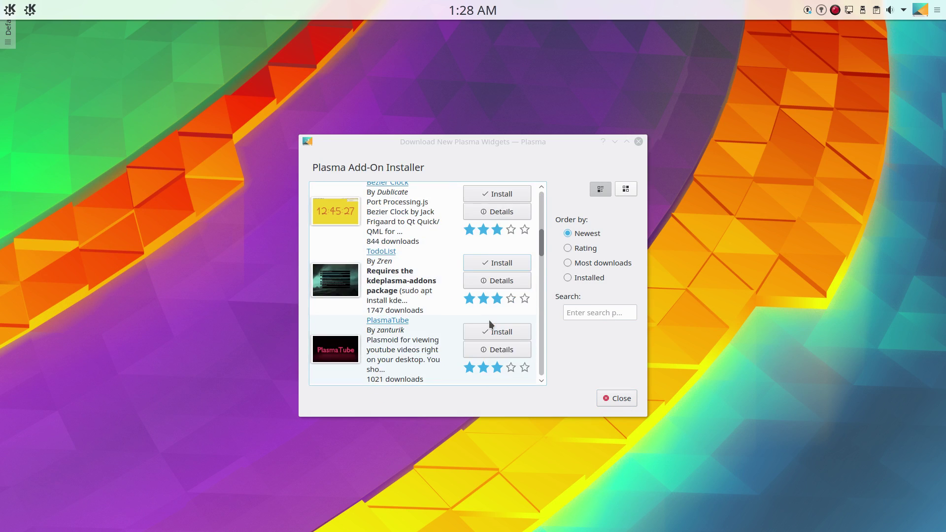
scroll(488, 321, "down", 2)
scroll(439, 362, "down", 1)
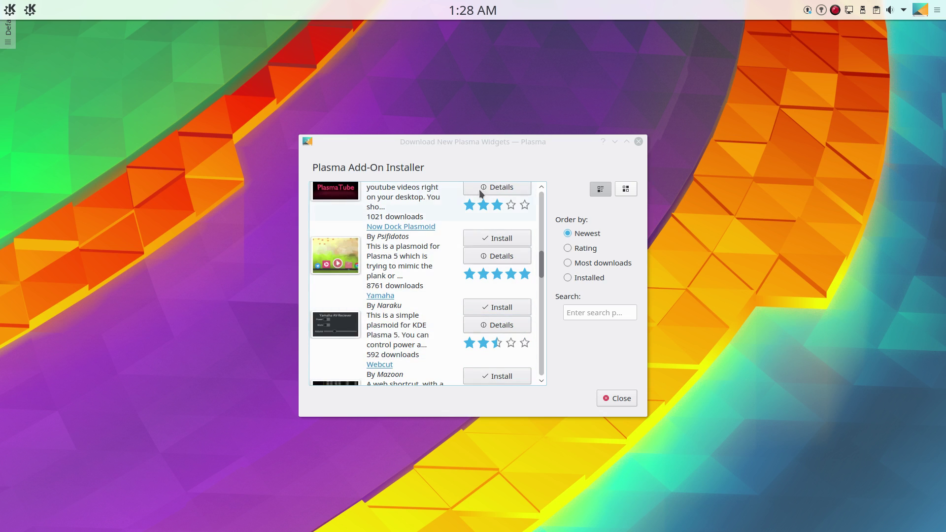
left_click(605, 400)
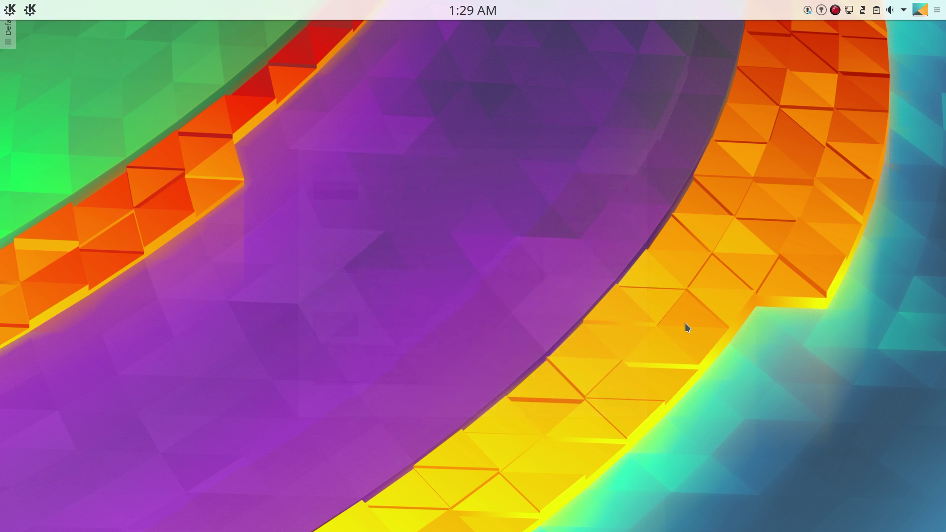
left_click(937, 11)
left_click(759, 54)
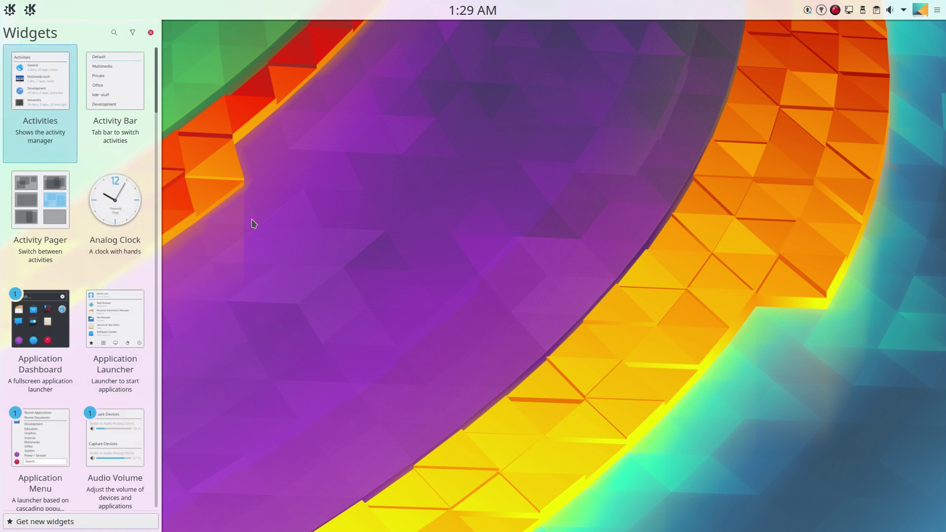
scroll(91, 382, "down", 8)
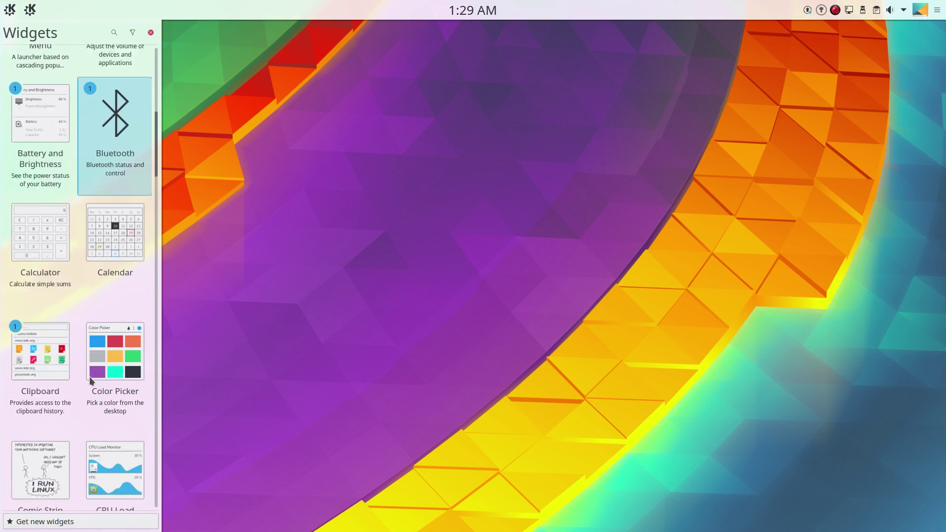
scroll(91, 382, "down", 2)
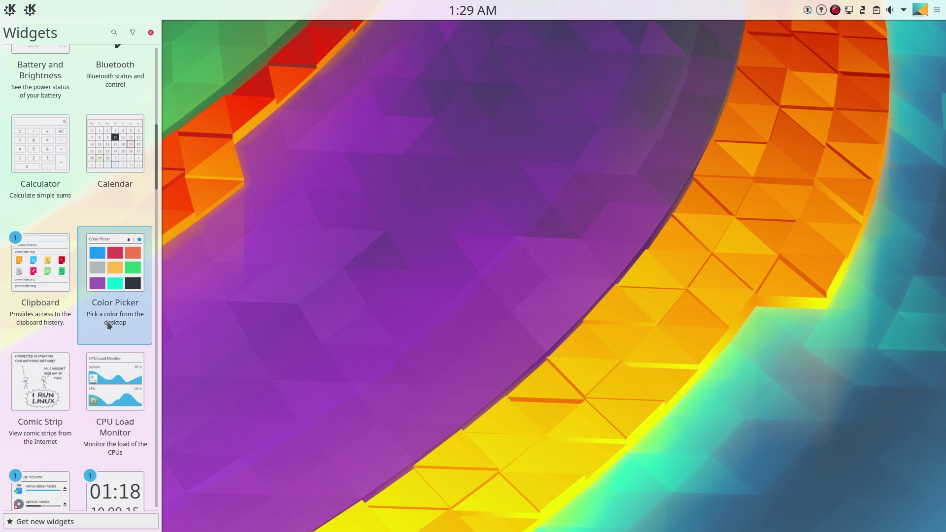
scroll(109, 321, "down", 5)
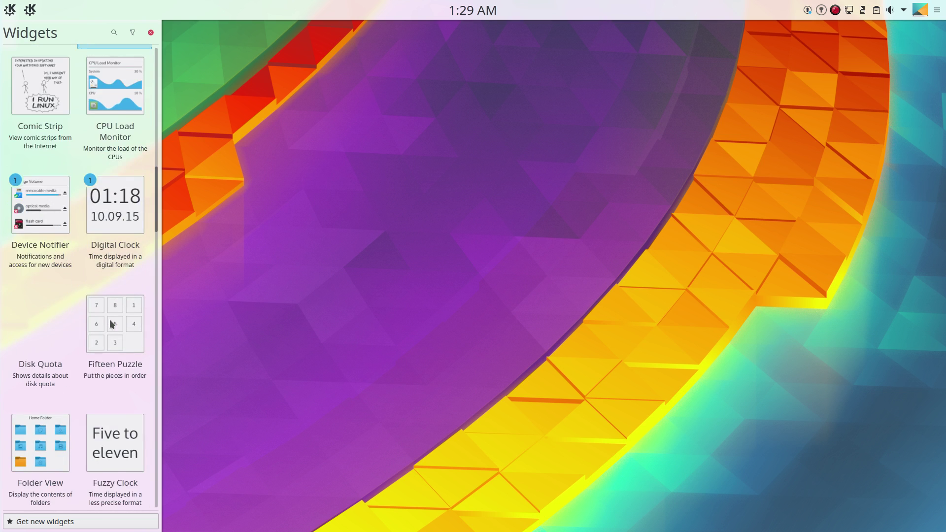
scroll(112, 323, "down", 2)
scroll(109, 320, "down", 2)
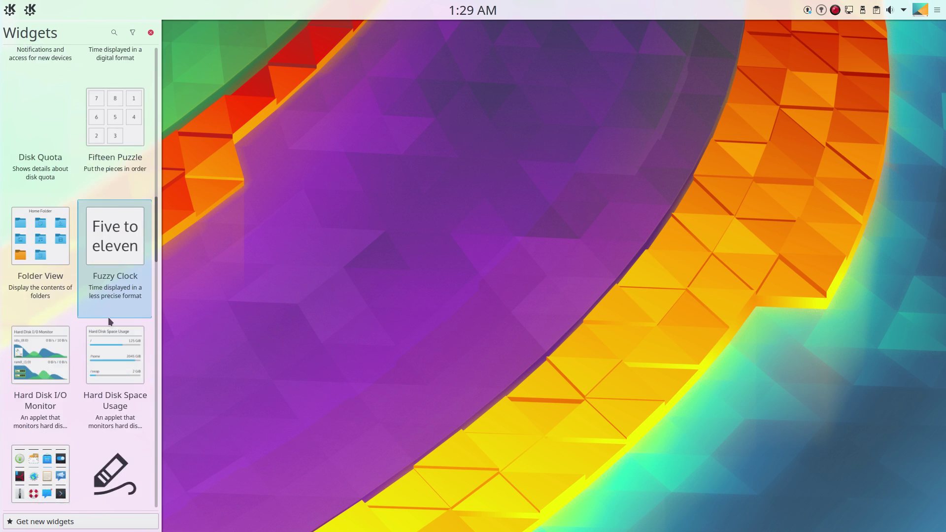
scroll(108, 317, "down", 2)
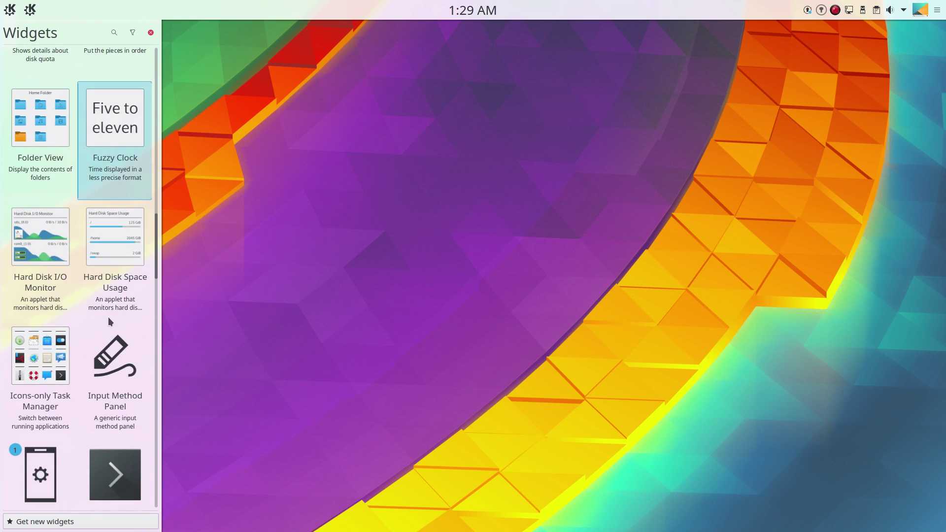
scroll(108, 317, "down", 2)
scroll(108, 317, "down", 3)
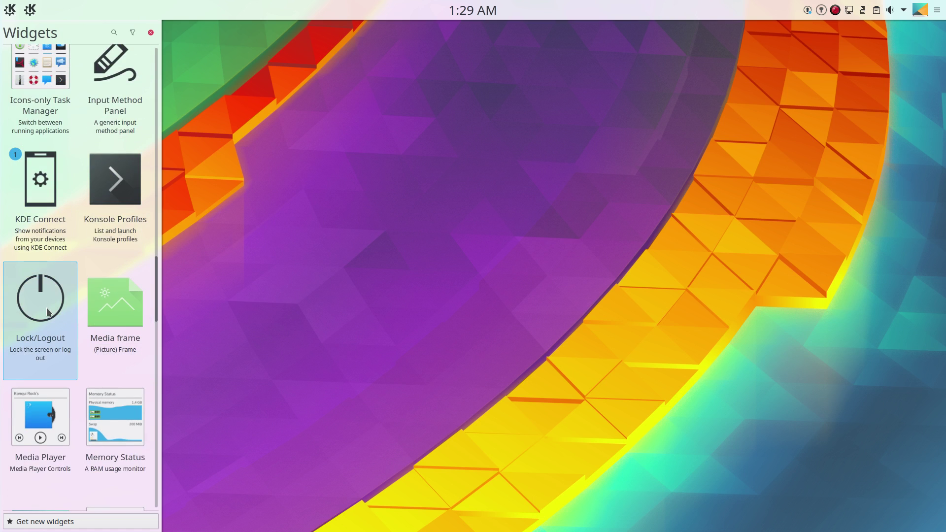
scroll(102, 355, "down", 1)
scroll(103, 356, "down", 10)
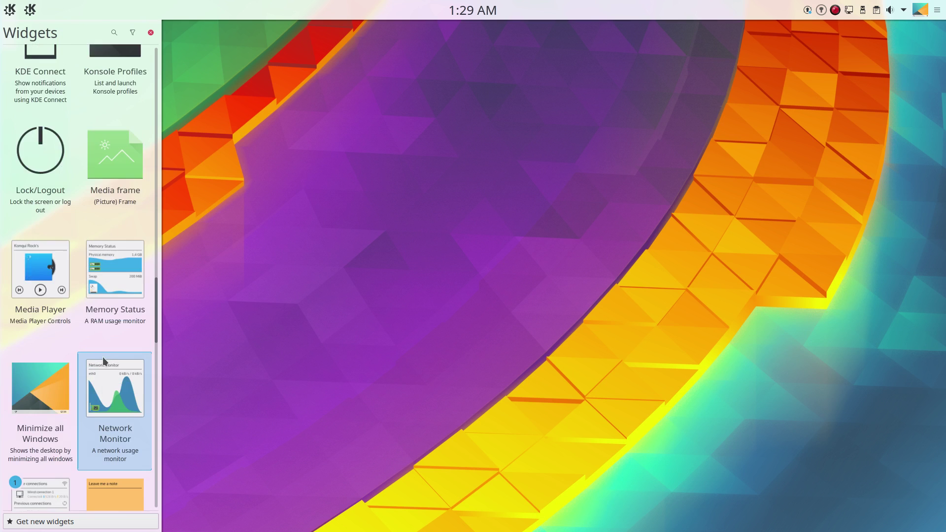
scroll(103, 361, "down", 7)
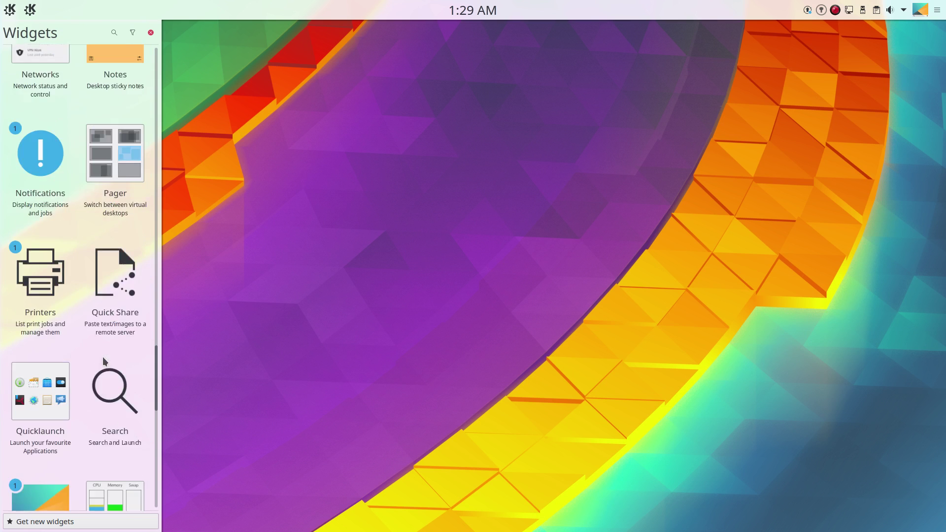
scroll(104, 360, "down", 5)
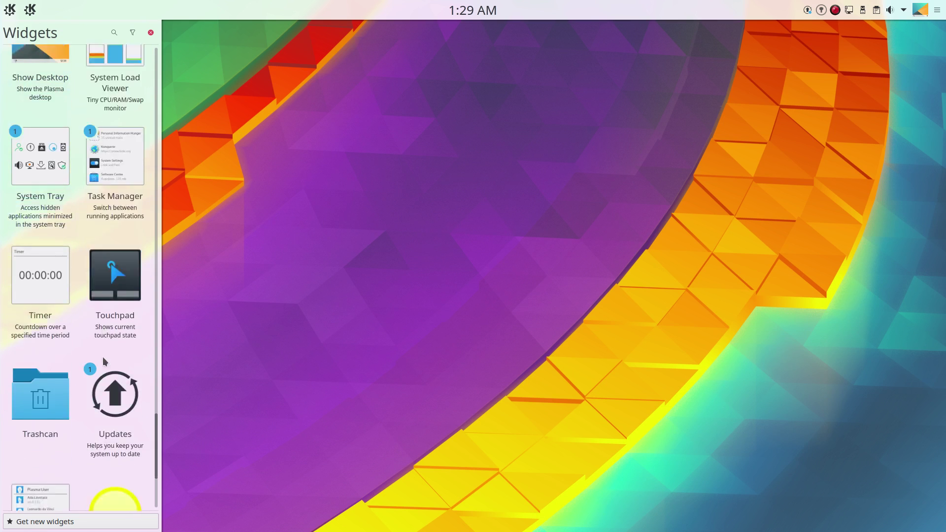
left_click(251, 368)
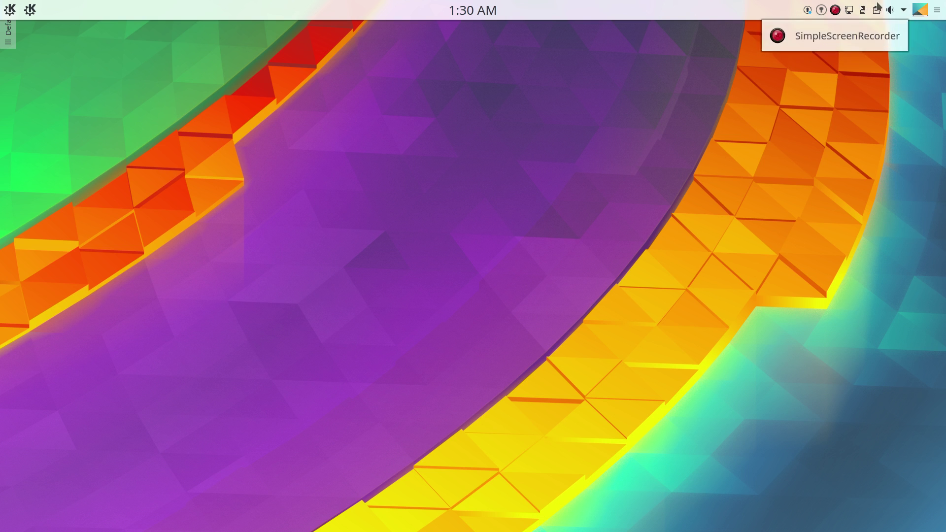
Expand the system tray to view its hidden entries.
right_click(902, 10)
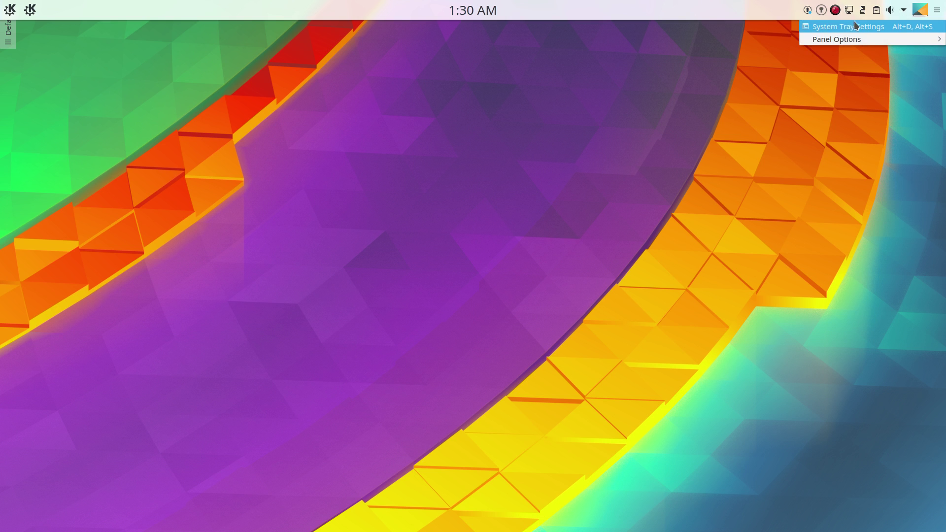
left_click(903, 11)
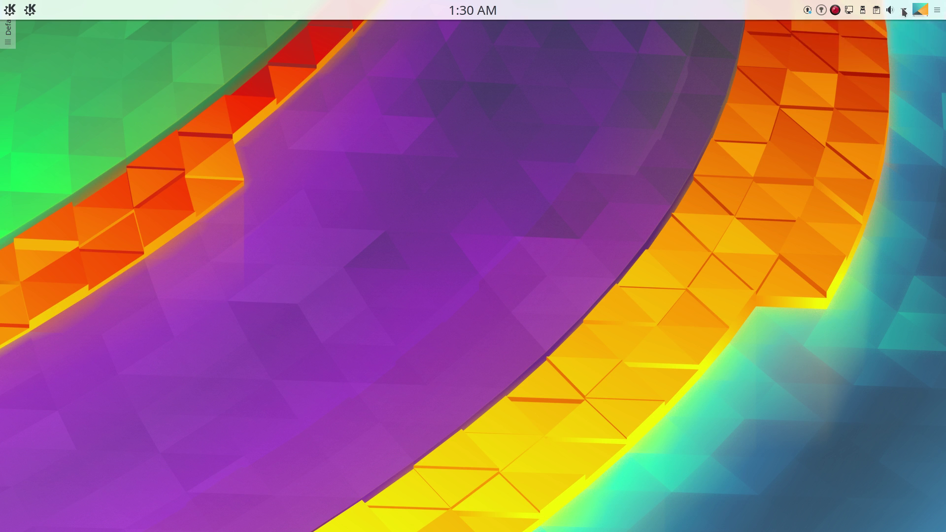
left_click(903, 11)
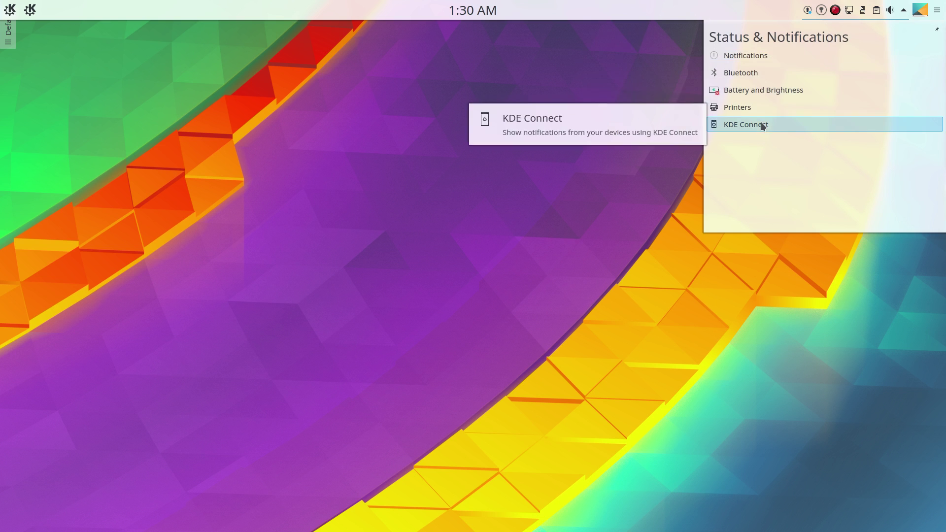
Open System Tray Settings and scroll through the General page's Extra Items list.
right_click(905, 13)
left_click(873, 24)
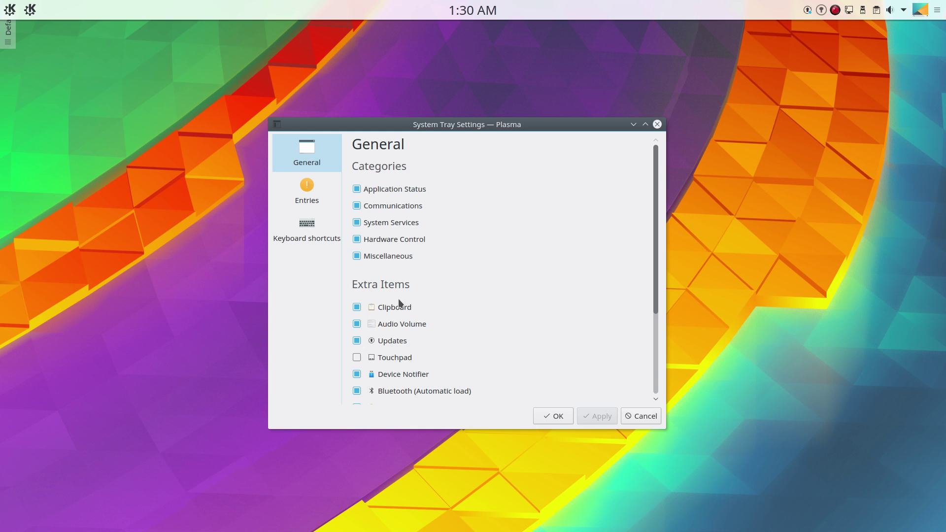
scroll(426, 304, "down", 3)
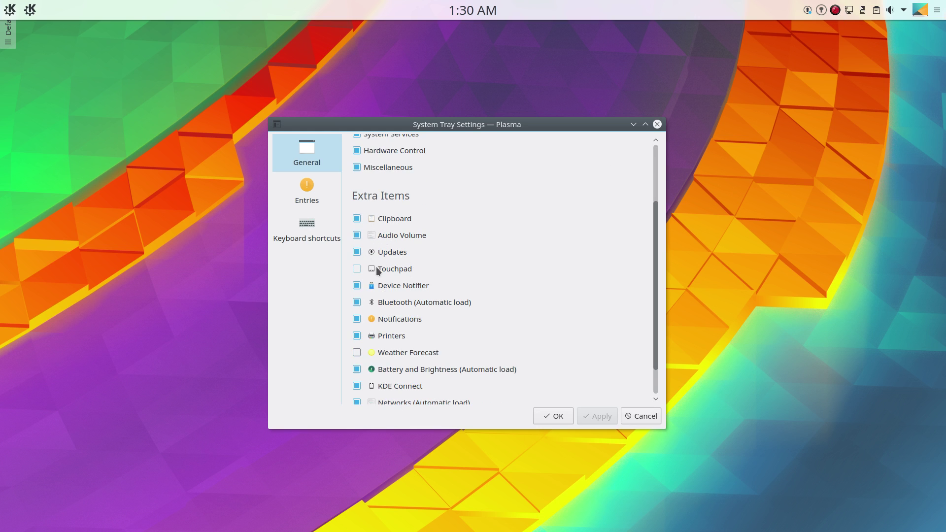
scroll(402, 284, "down", 2)
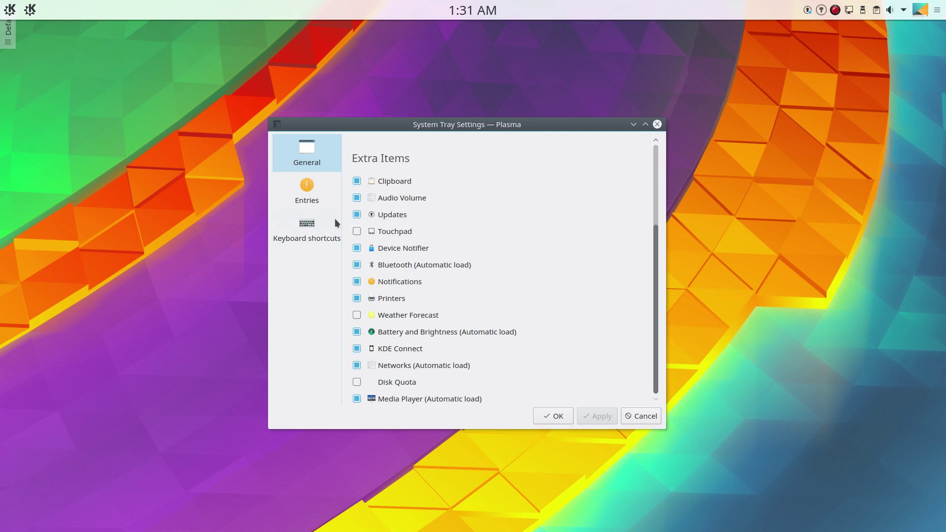
Switch to the Entries page, enlarge the window, and leave Enpass-Desktop's visibility on Auto.
left_click(318, 197)
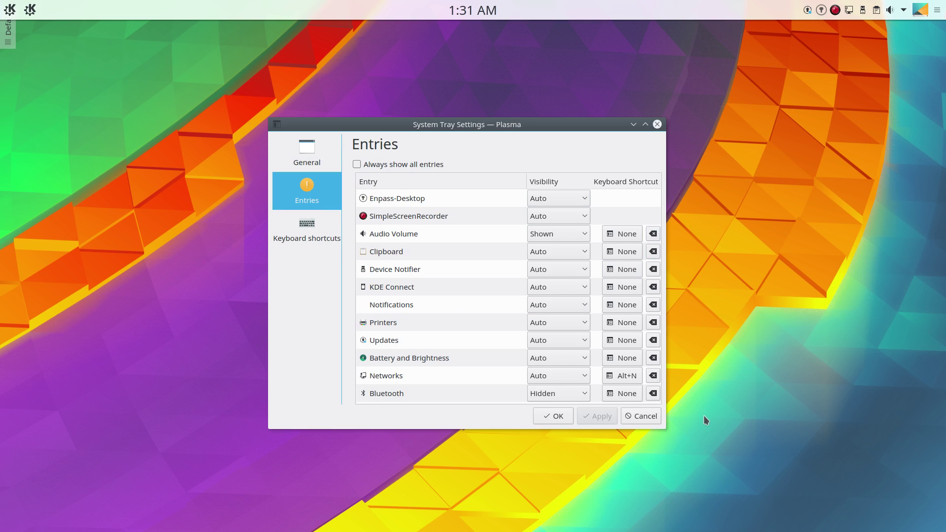
left_click_drag(665, 428, 682, 463)
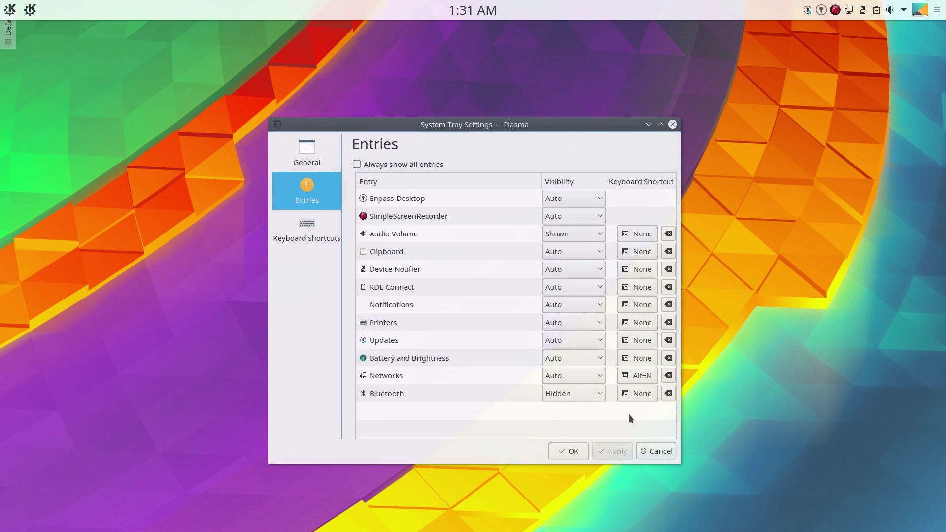
left_click(566, 194)
left_click(566, 194)
Hide Enpass-Desktop, Clipboard and Device Notifier, and set Audio Volume to Shown.
left_click(572, 197)
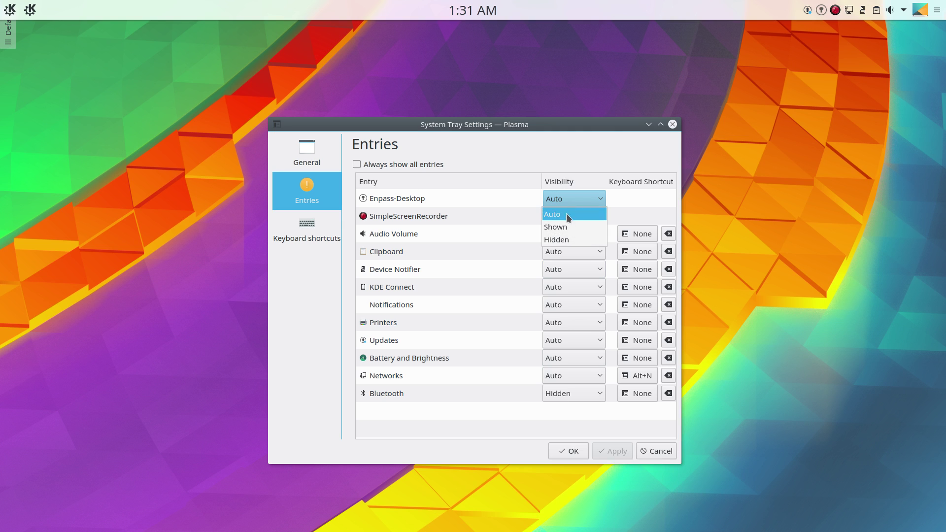
left_click(559, 241)
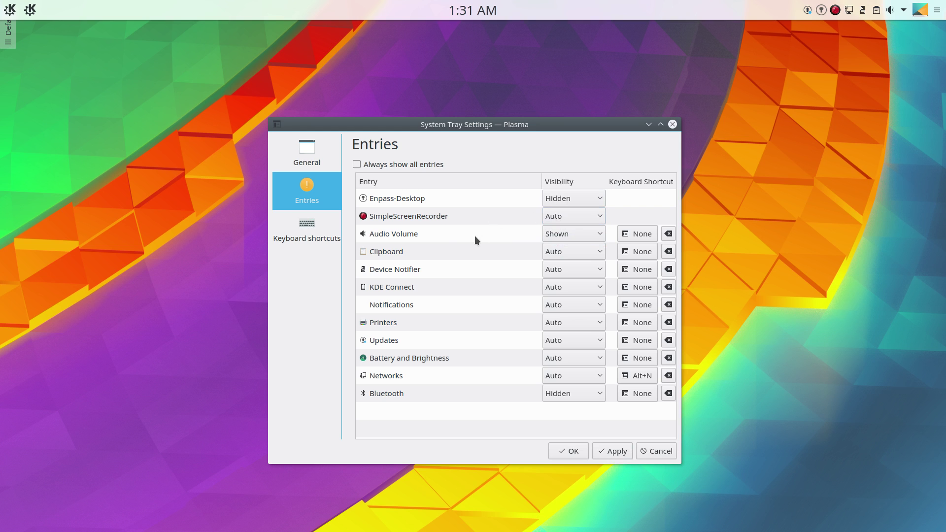
left_click(559, 239)
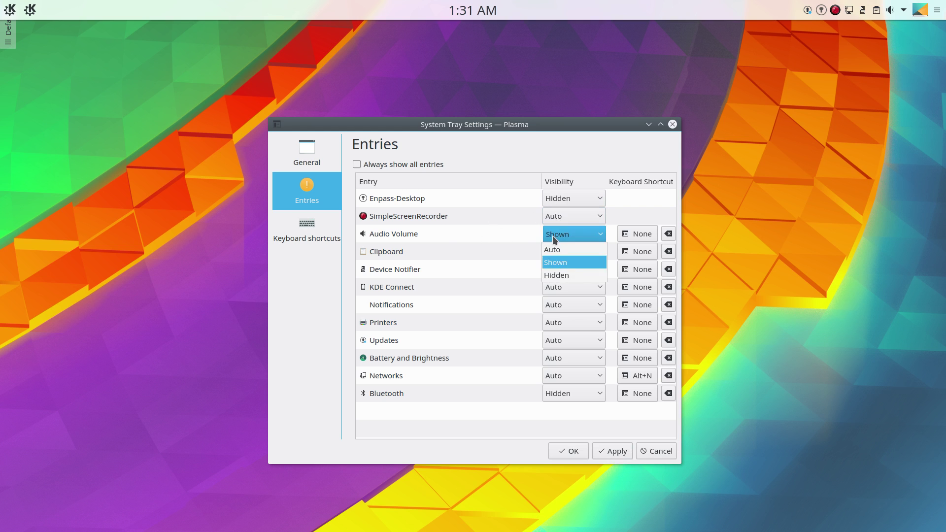
left_click(555, 263)
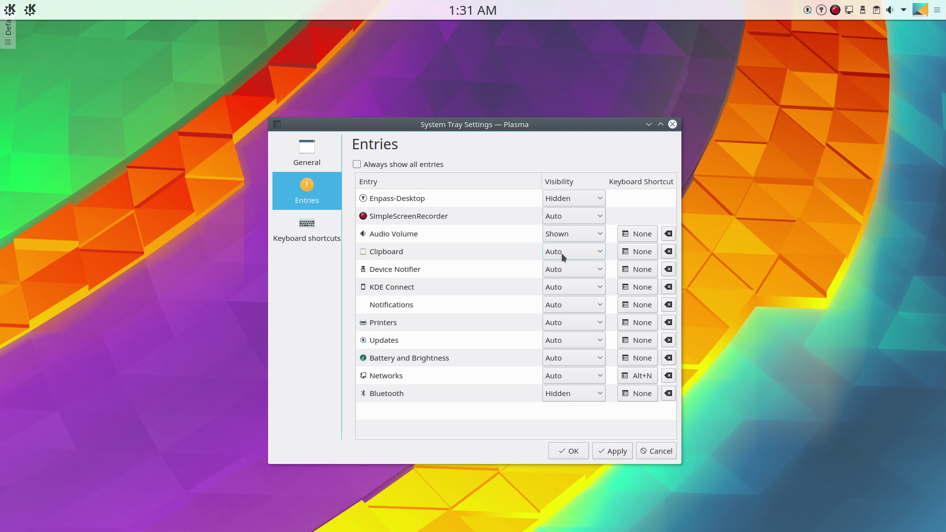
left_click(560, 253)
left_click(563, 293)
left_click(558, 271)
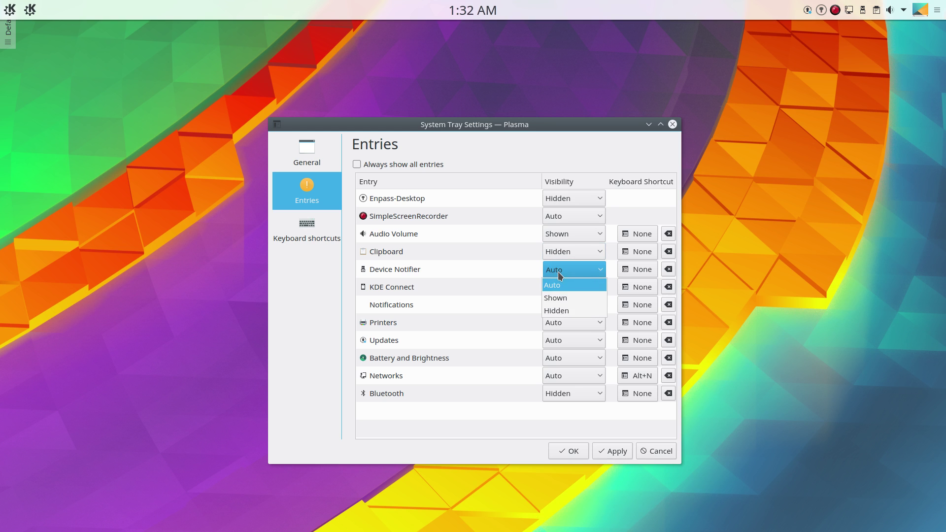
left_click(560, 311)
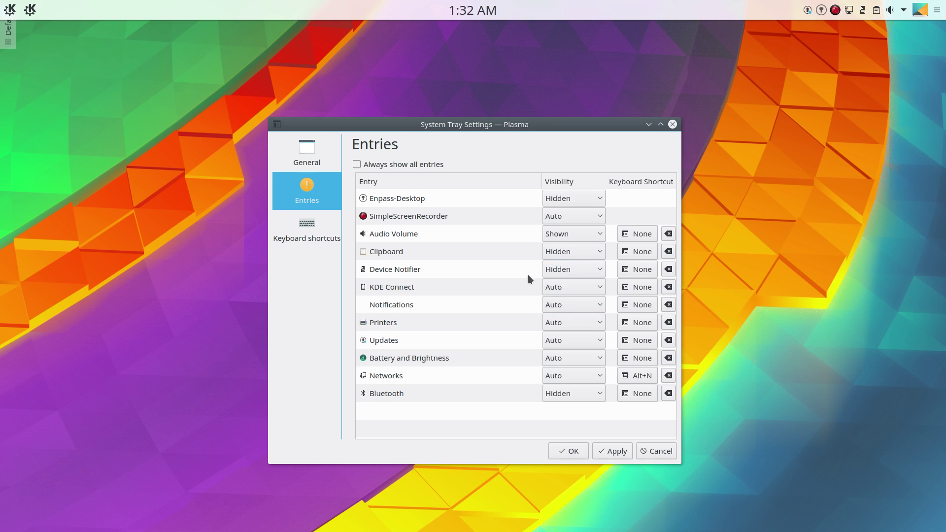
Hide KDE Connect, Printers, Battery and Brightness, and Networks, then apply.
left_click(562, 284)
left_click(563, 327)
left_click(554, 324)
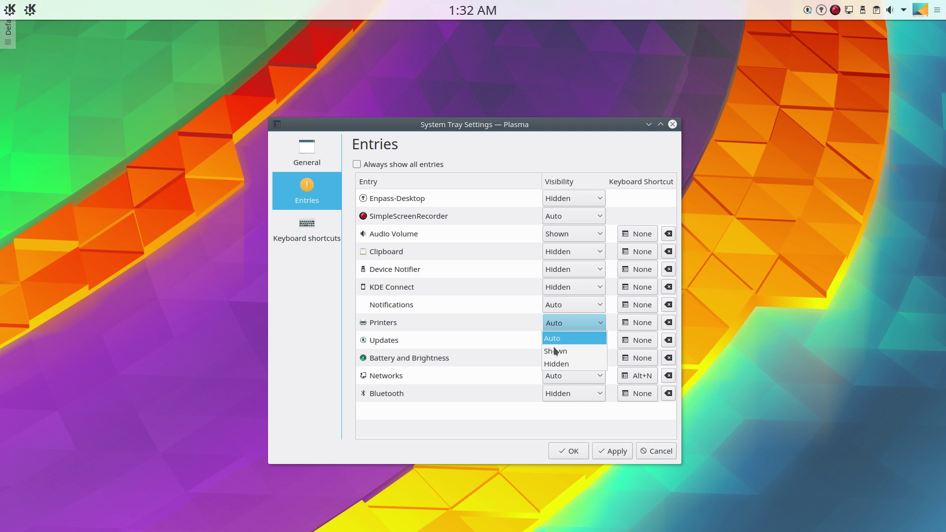
left_click(555, 364)
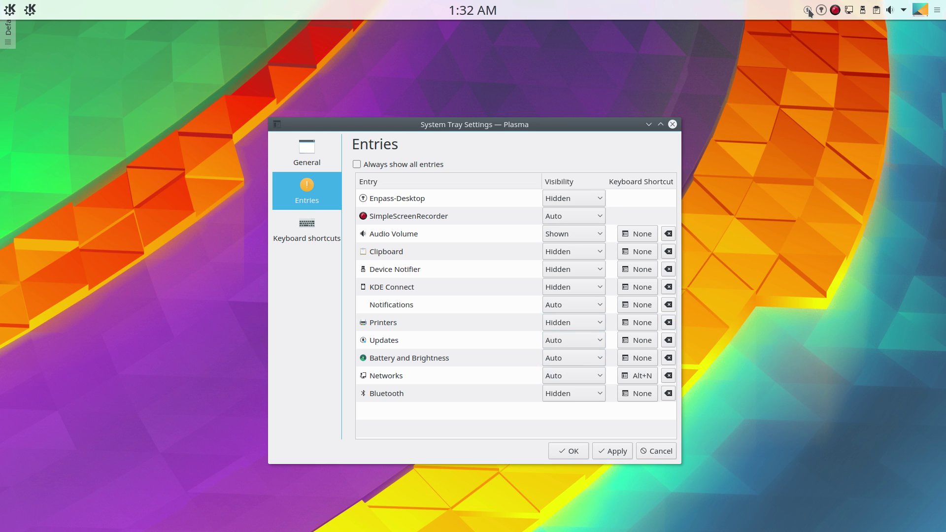
mouse_move(809, 13)
left_click(562, 359)
left_click(556, 397)
left_click(555, 377)
left_click(556, 416)
left_click(620, 454)
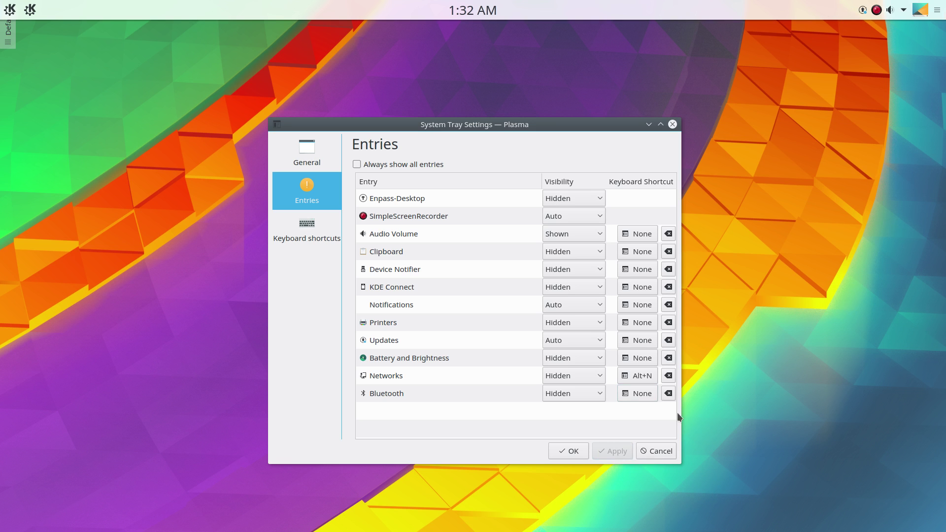
Close the tray settings with OK and open the expanded tray list twice to check hidden entries.
left_click(572, 451)
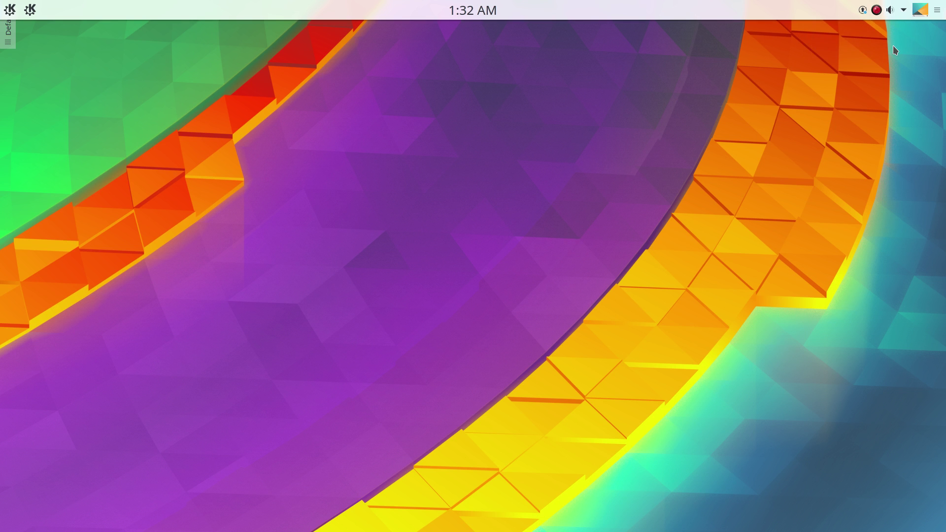
left_click(903, 13)
left_click(902, 14)
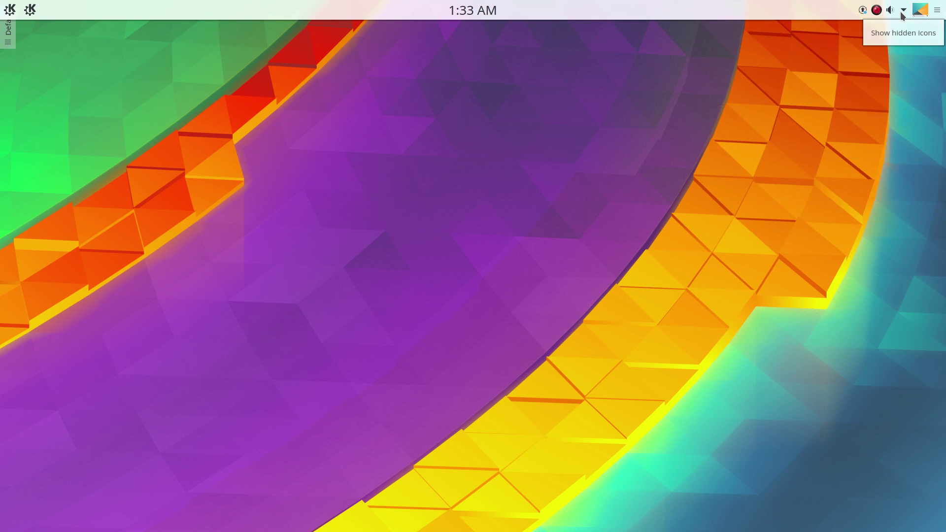
left_click(902, 15)
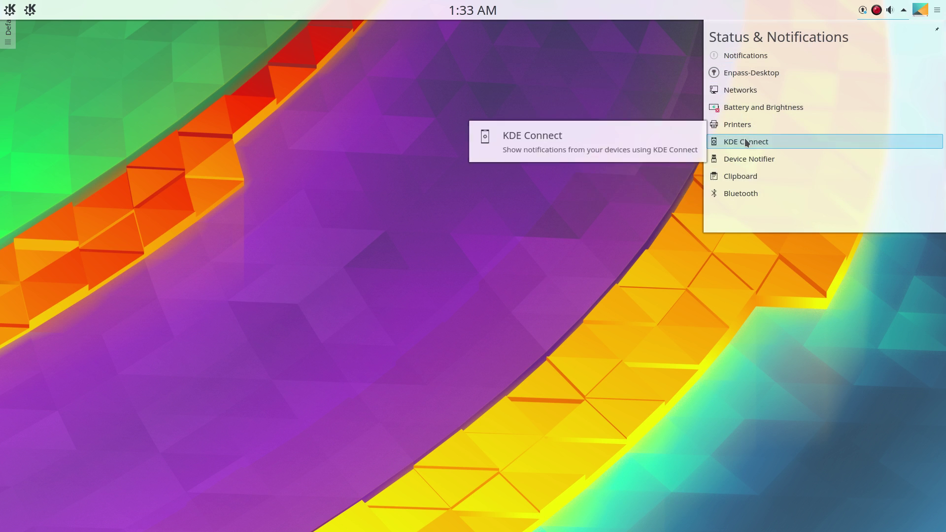
left_click(904, 12)
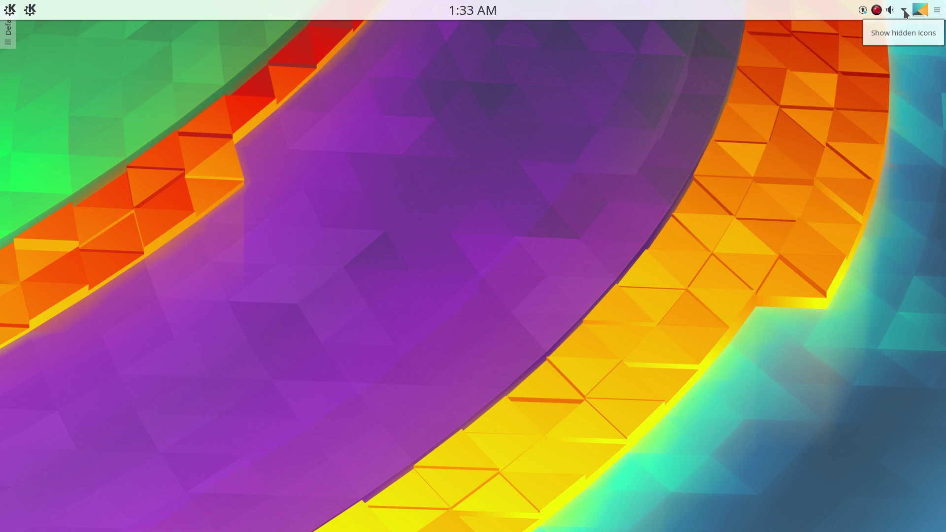
right_click(904, 13)
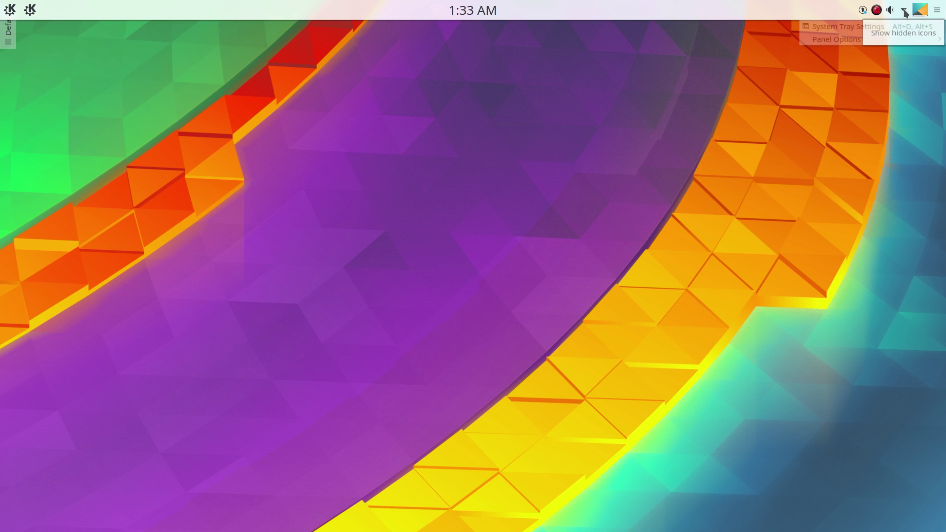
left_click(879, 26)
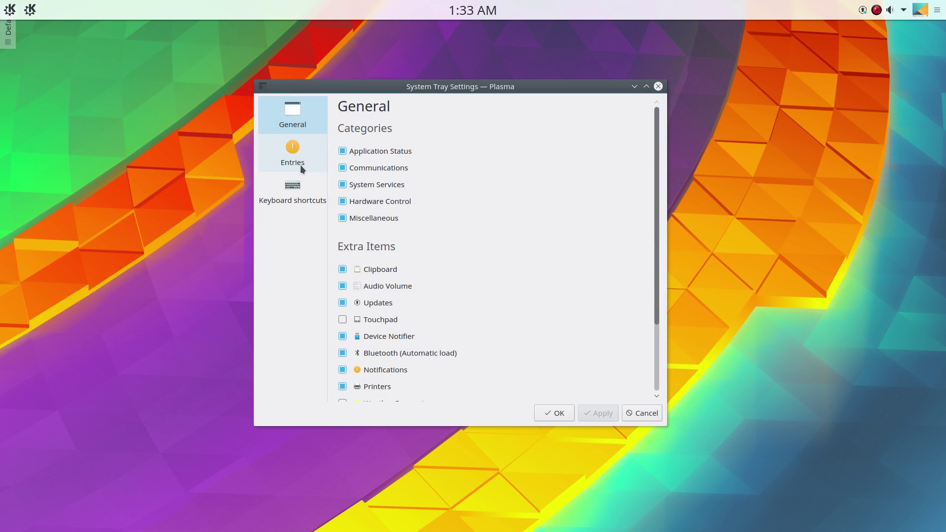
left_click(303, 169)
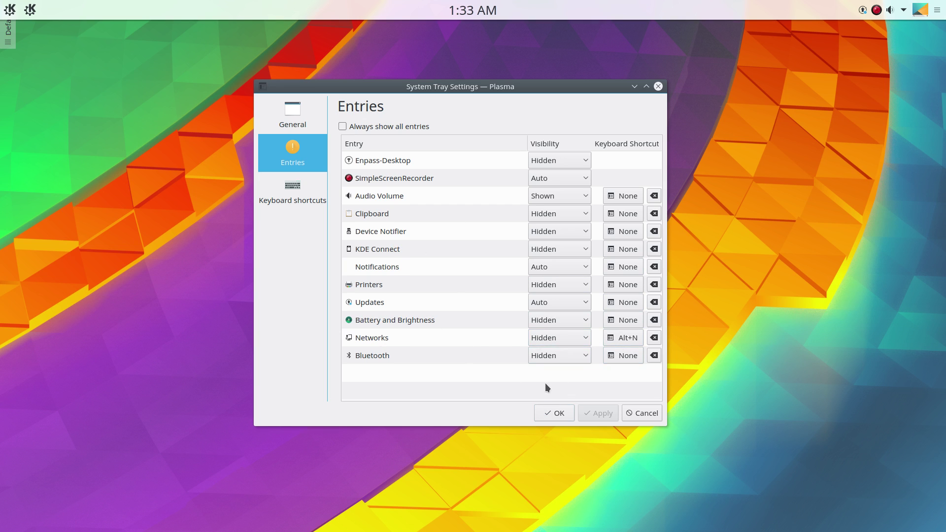
left_click(556, 413)
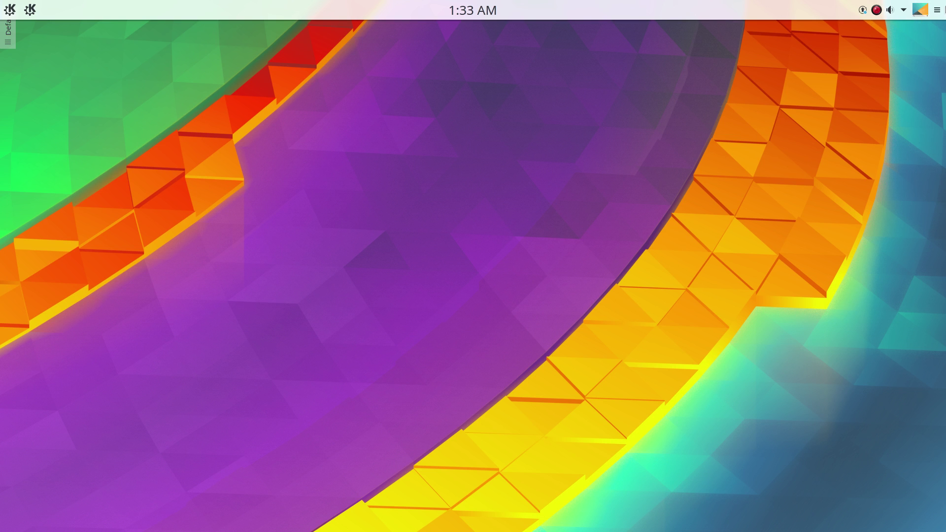
left_click(937, 9)
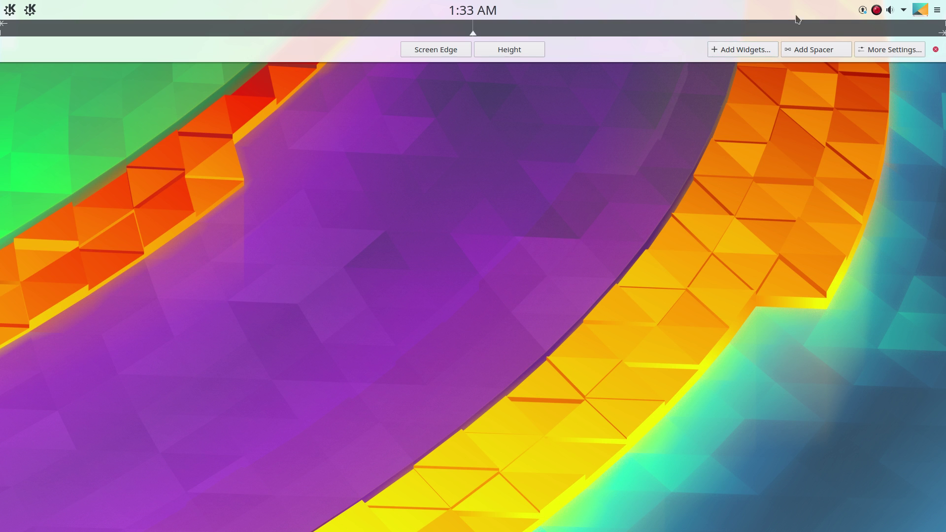
mouse_move(796, 16)
left_click(706, 114)
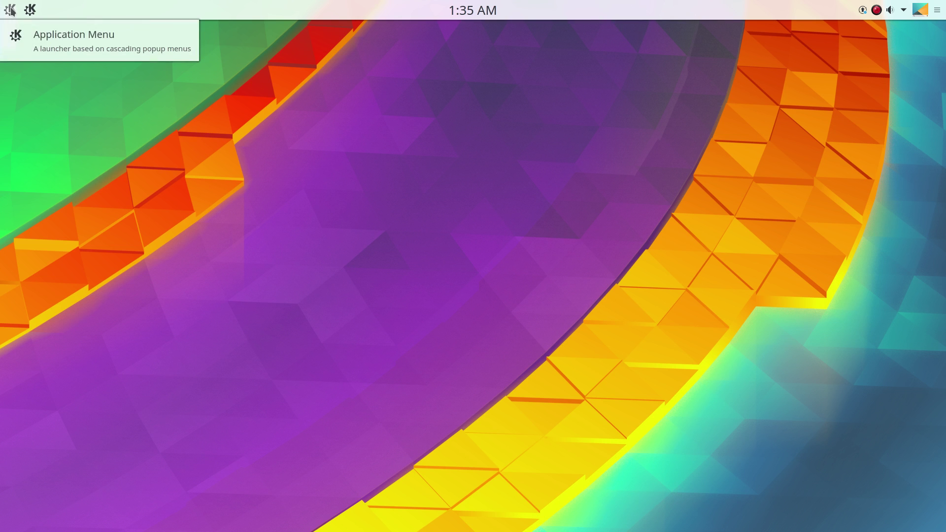
left_click(938, 10)
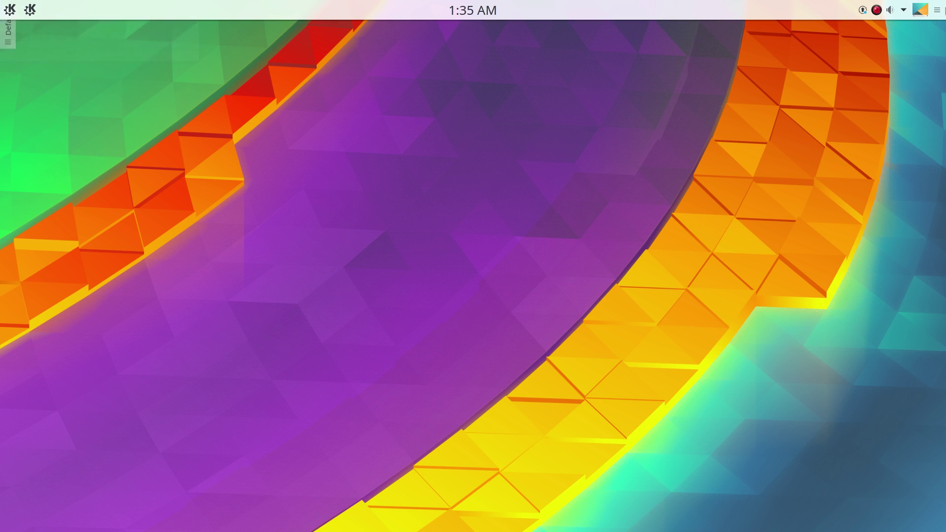
left_click(938, 10)
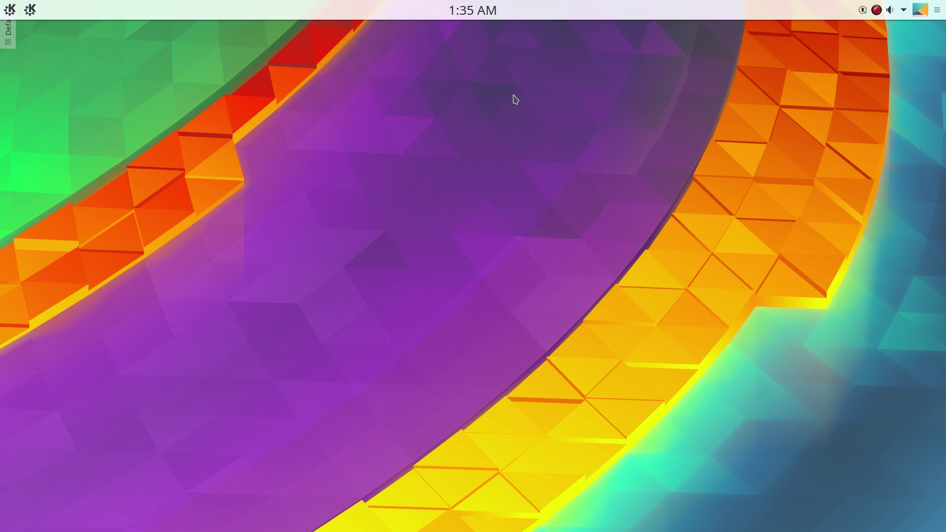